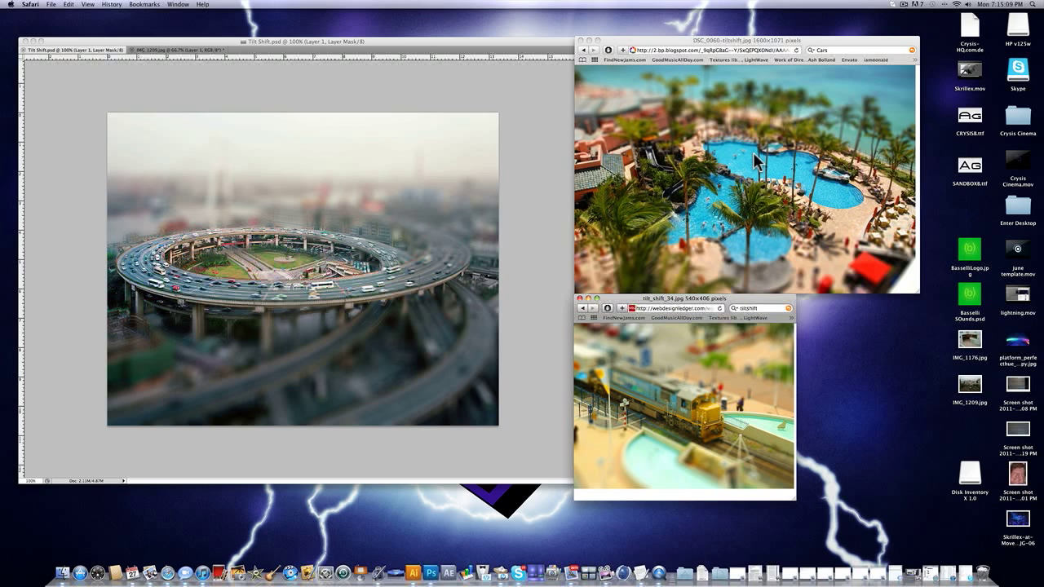
# Step: Bring Photoshop's finished Tilt Shift.psd example to the front and nudge its window slightly left
pyautogui.click(534, 155)
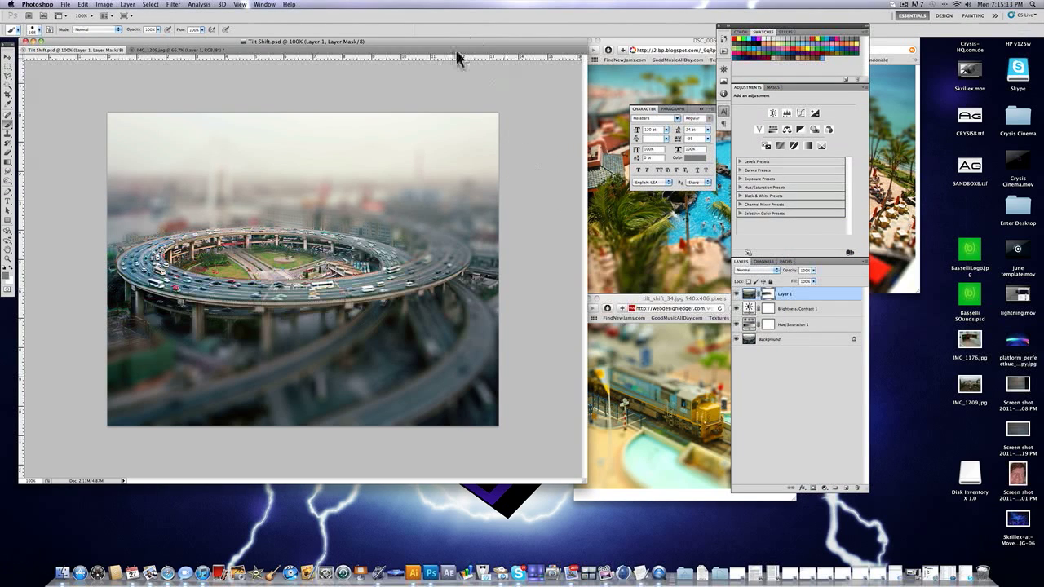
pyautogui.moveTo(455, 40)
pyautogui.mouseDown()
pyautogui.moveTo(442, 41)
pyautogui.moveTo(456, 40)
pyautogui.mouseUp()
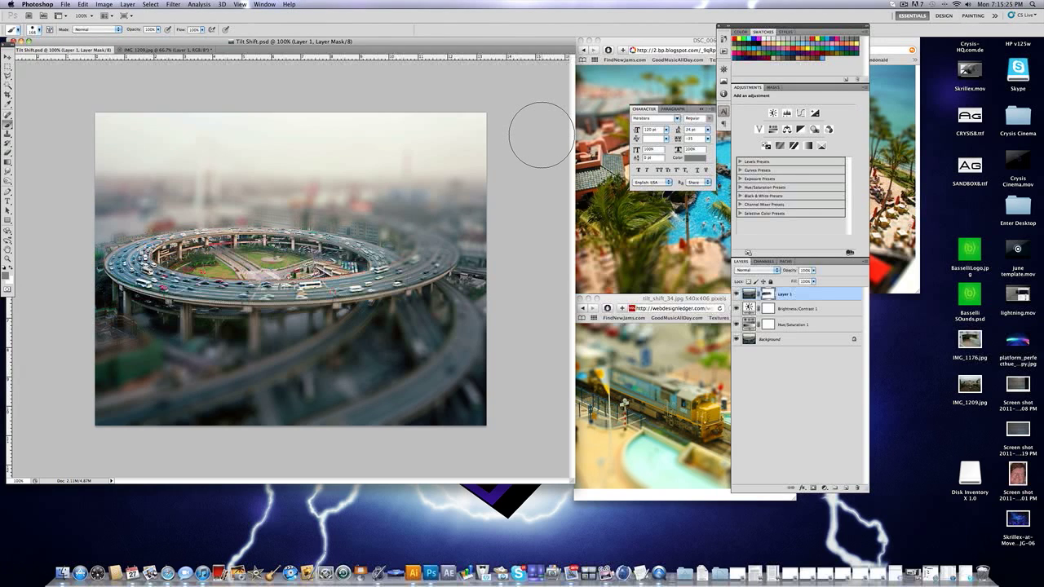
# Step: Open sixflags.jpg from the Image Downloads folder via File > Open
pyautogui.click(66, 4)
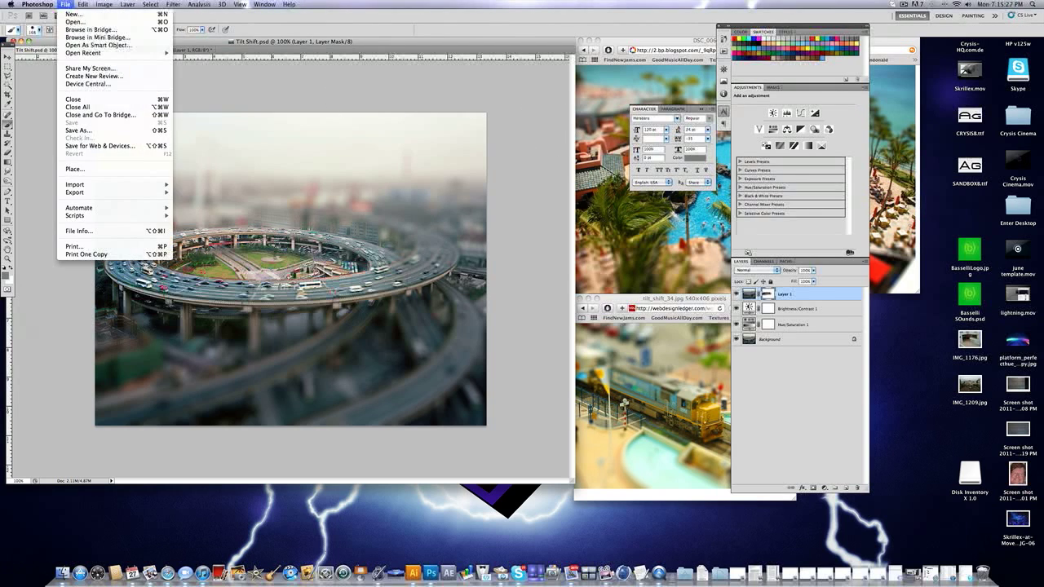
pyautogui.click(42, 103)
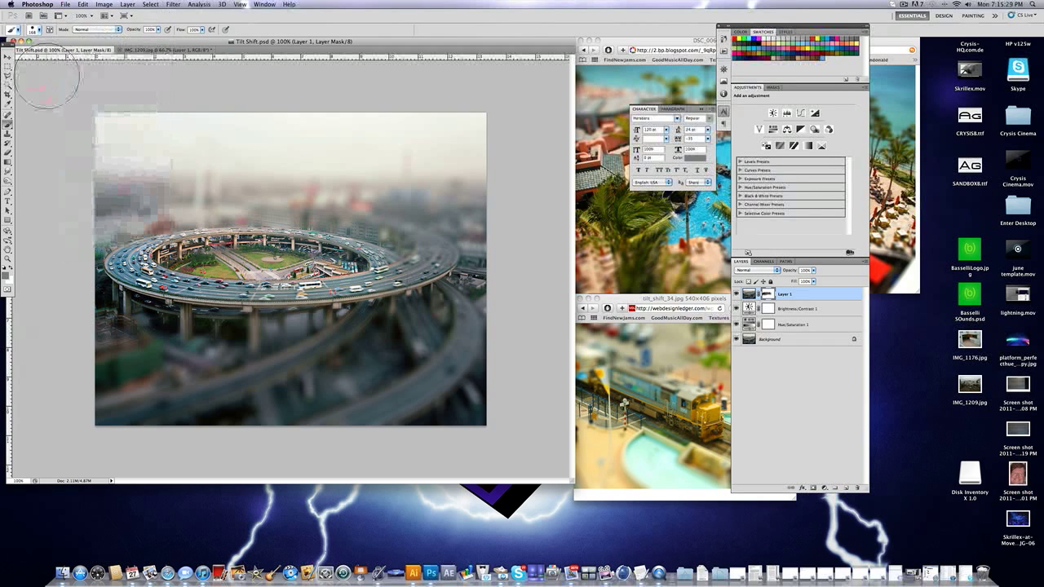
pyautogui.click(65, 4)
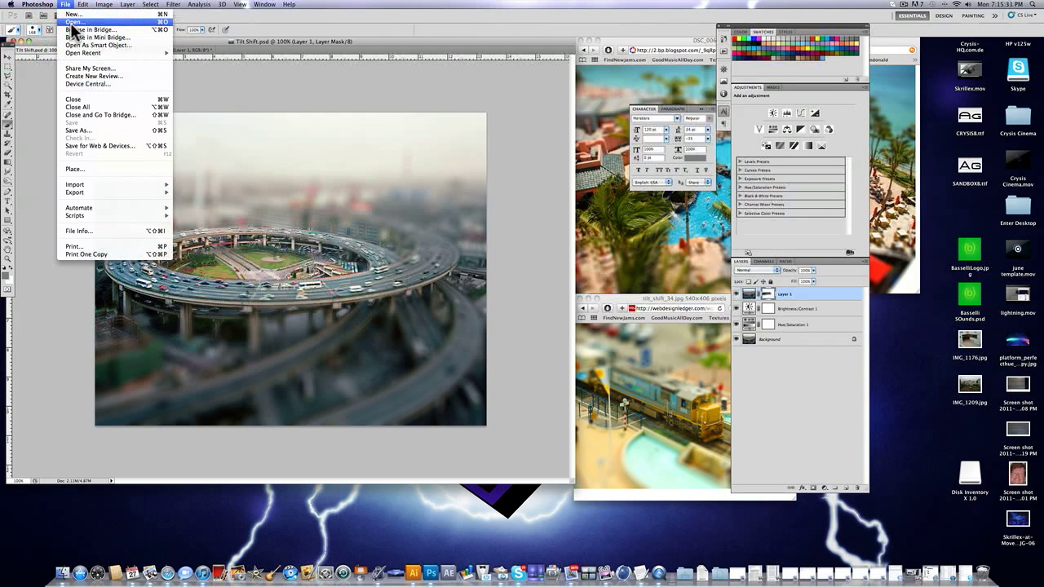
pyautogui.click(70, 22)
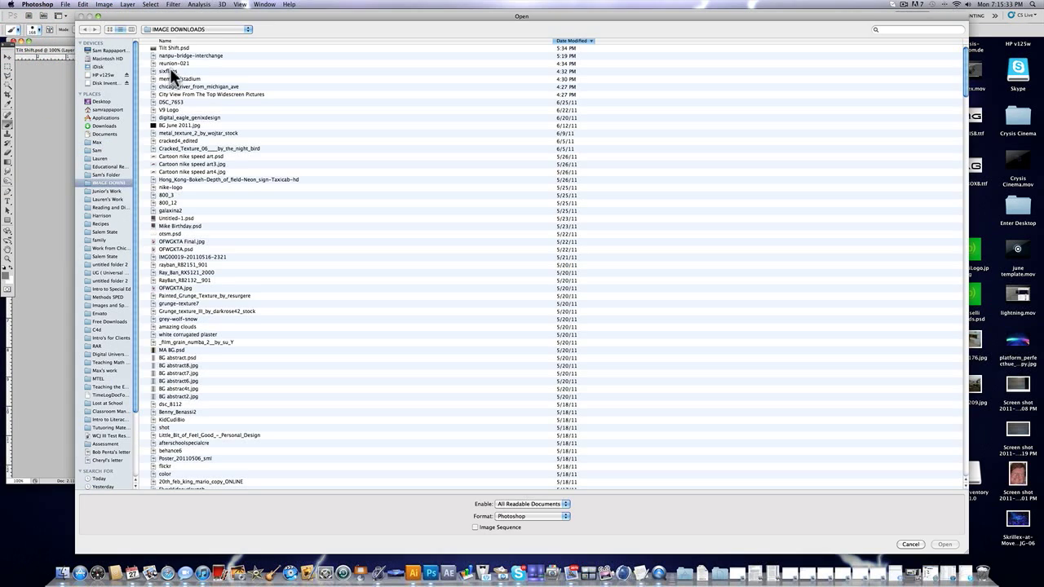
pyautogui.click(169, 70)
pyautogui.click(944, 544)
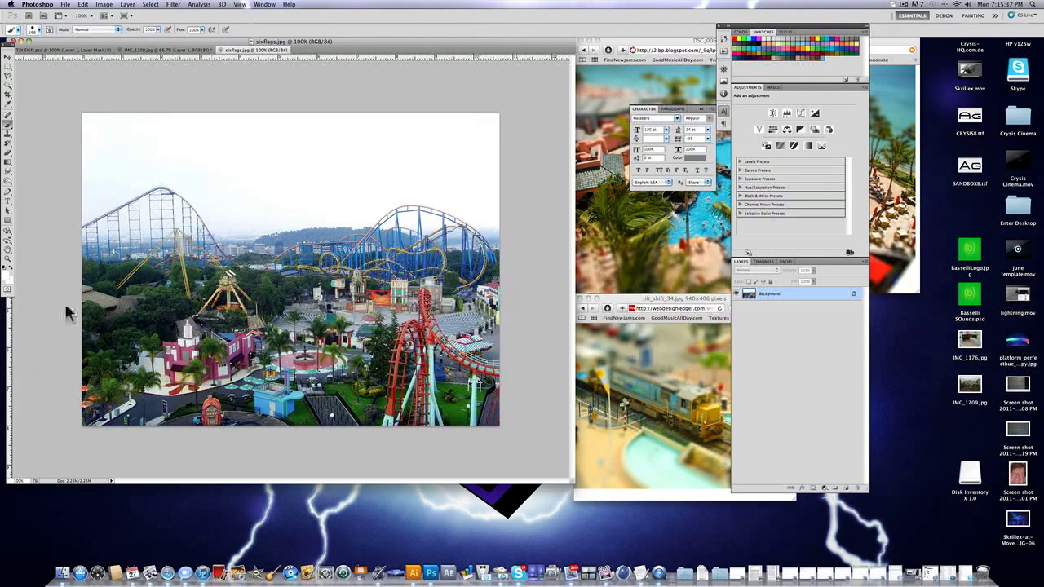
pyautogui.click(593, 287)
pyautogui.click(605, 328)
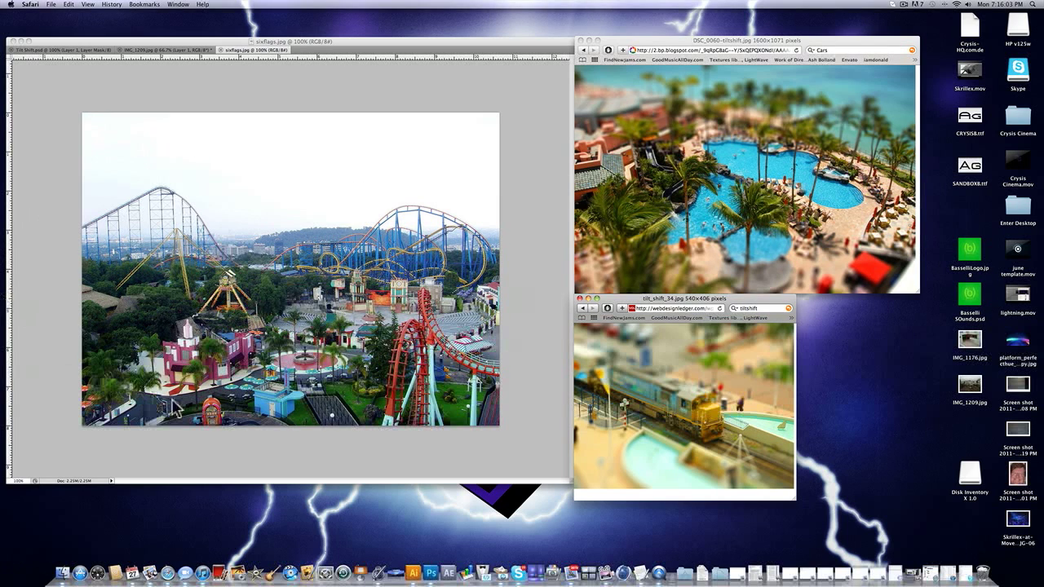
pyautogui.click(338, 459)
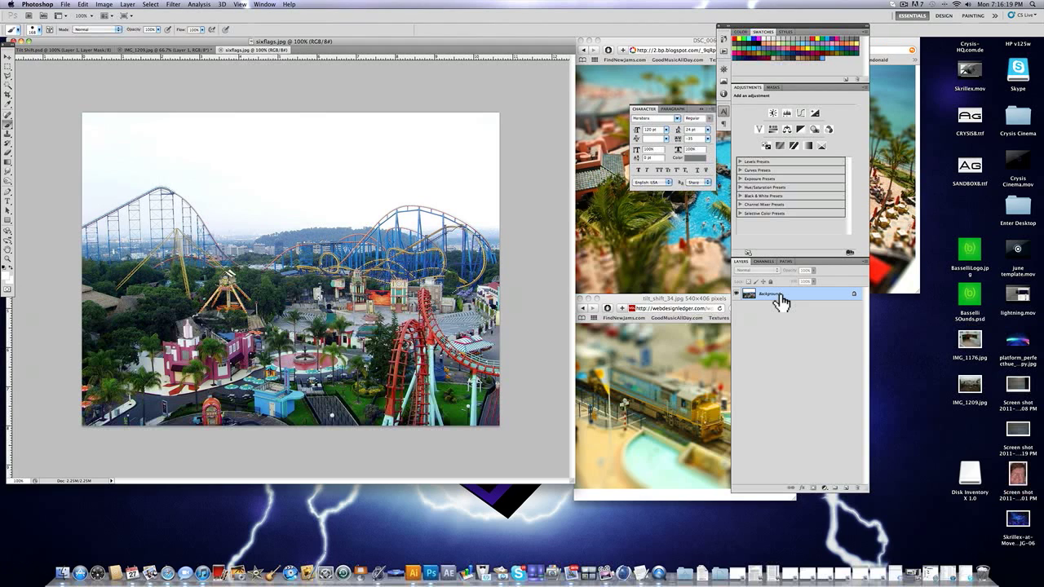
# Step: Duplicate the Background layer into Layer 1 with ⌘J
pyautogui.press('super')
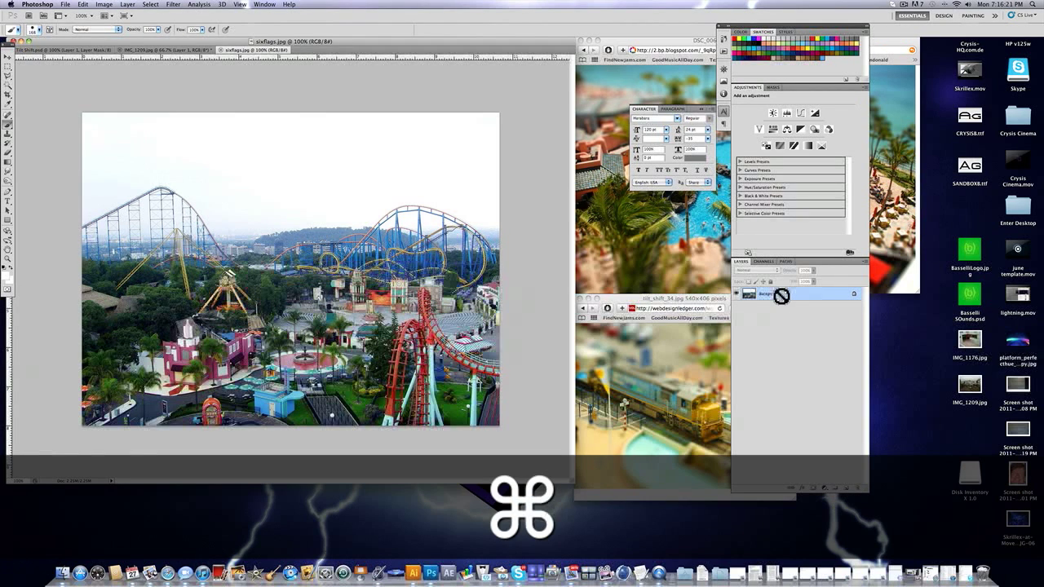
pyautogui.press('super+j')
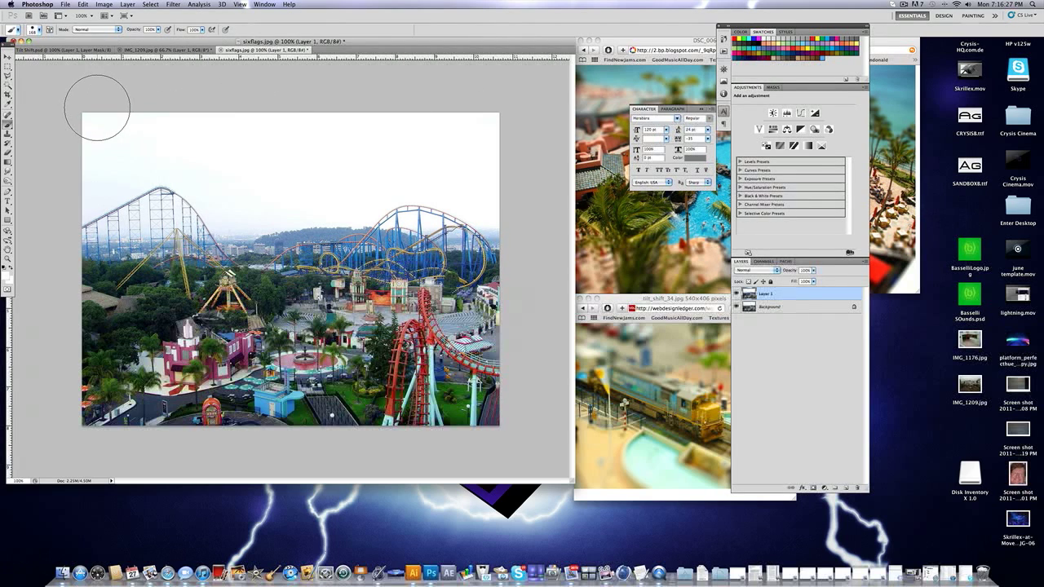
pyautogui.click(635, 388)
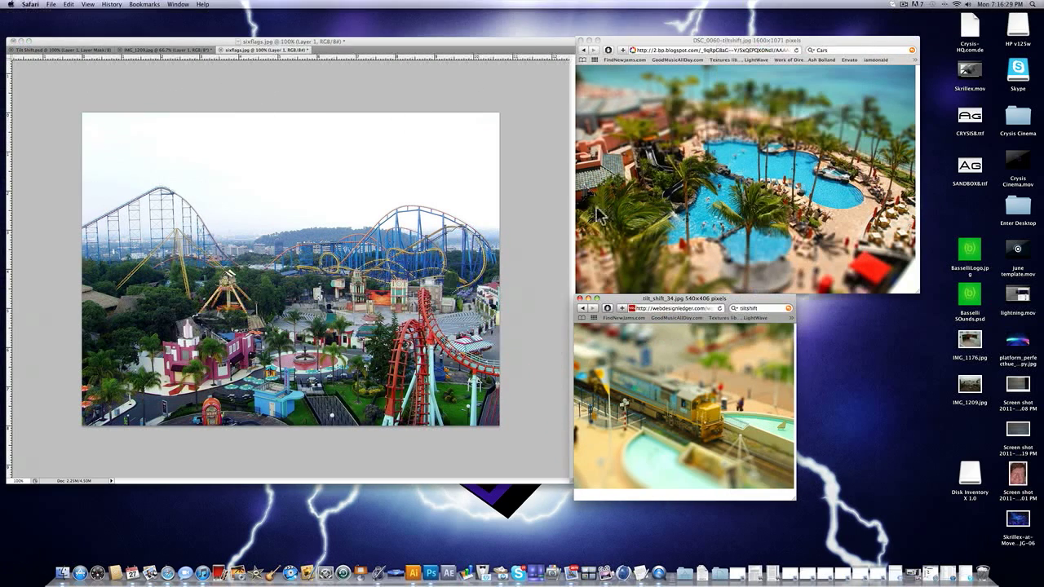
pyautogui.click(354, 93)
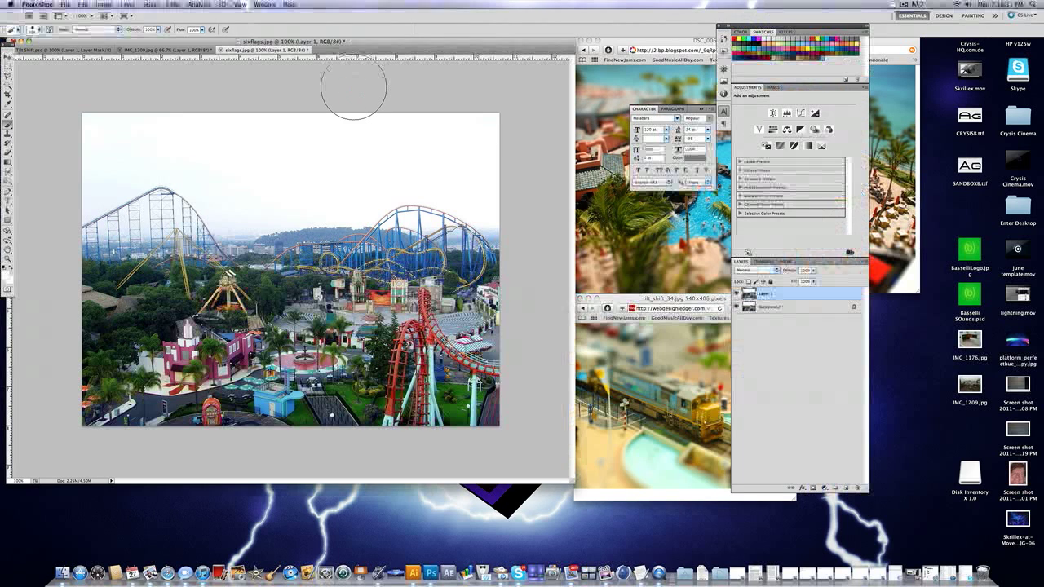
# Step: Add a white layer mask to Layer 1 from the Layers panel
pyautogui.click(814, 489)
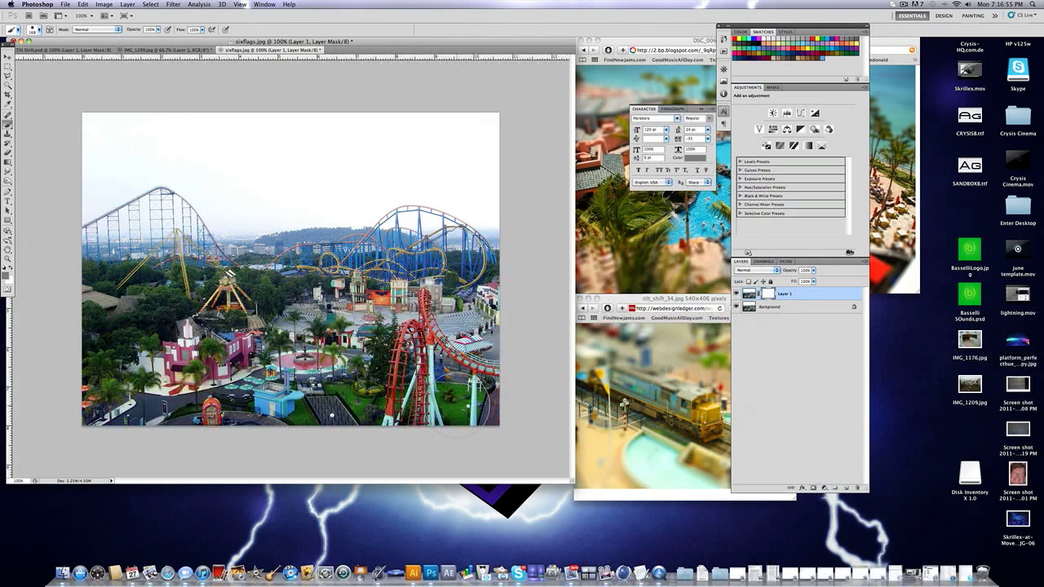
pyautogui.click(691, 412)
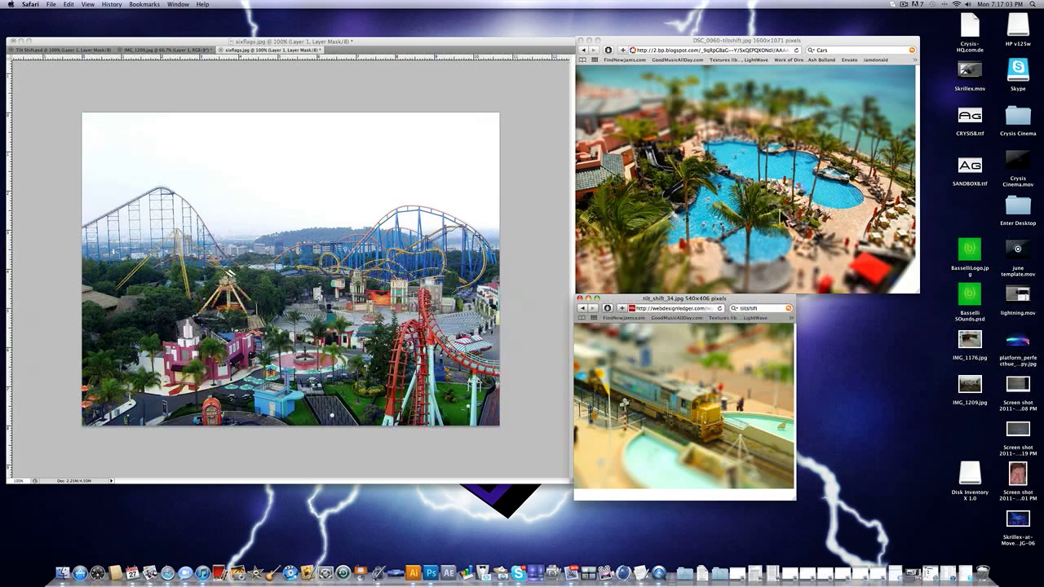
pyautogui.click(359, 70)
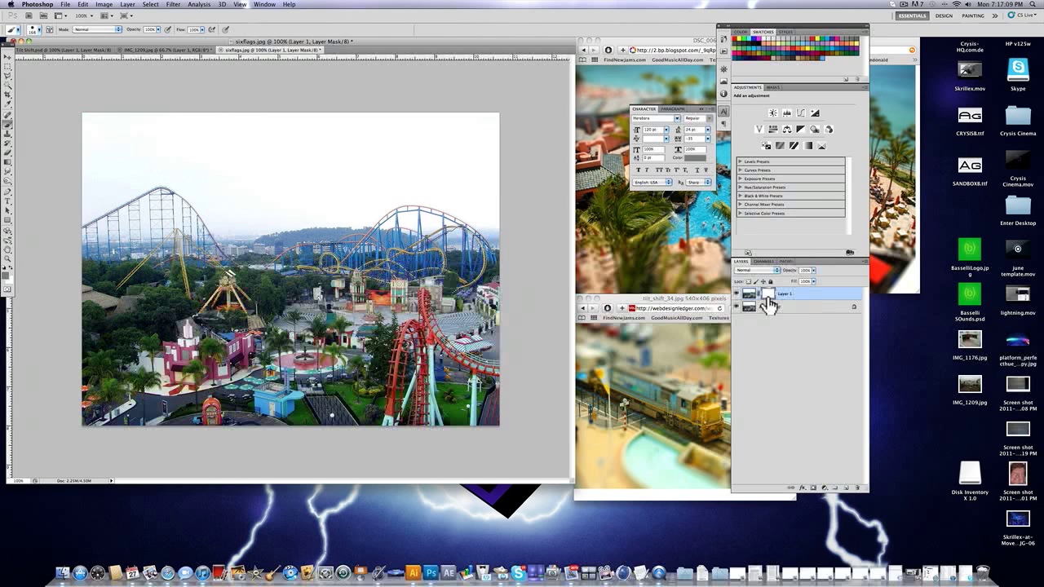
# Step: Set the Gradient Tool to Reflected Gradient and load a custom black gradient from the Gradient Editor
pyautogui.moveTo(769, 304); pyautogui.dragTo(766, 297)
pyautogui.doubleClick(766, 296)
pyautogui.click(560, 267)
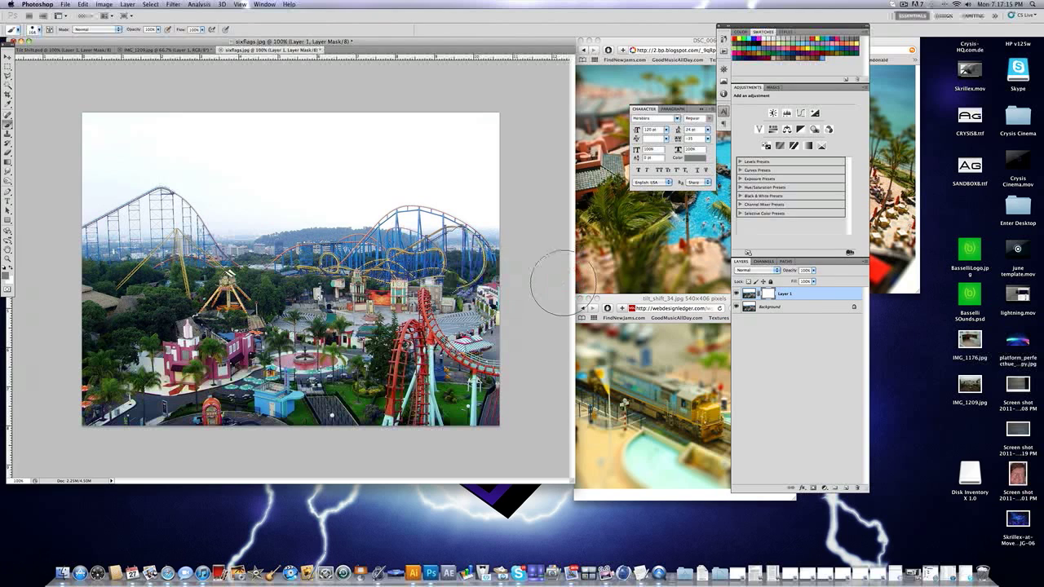
pyautogui.click(8, 160)
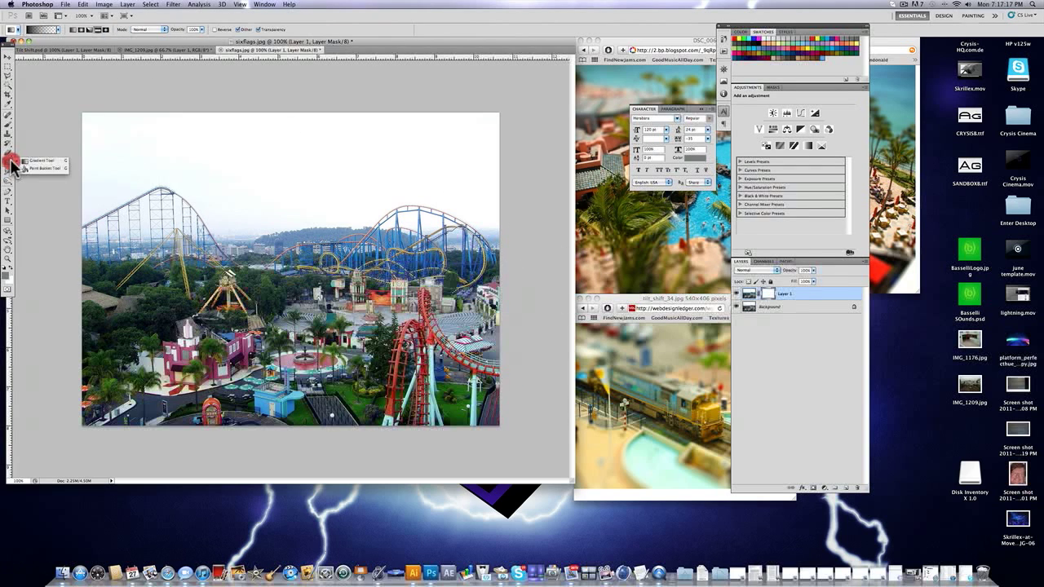
pyautogui.click(98, 30)
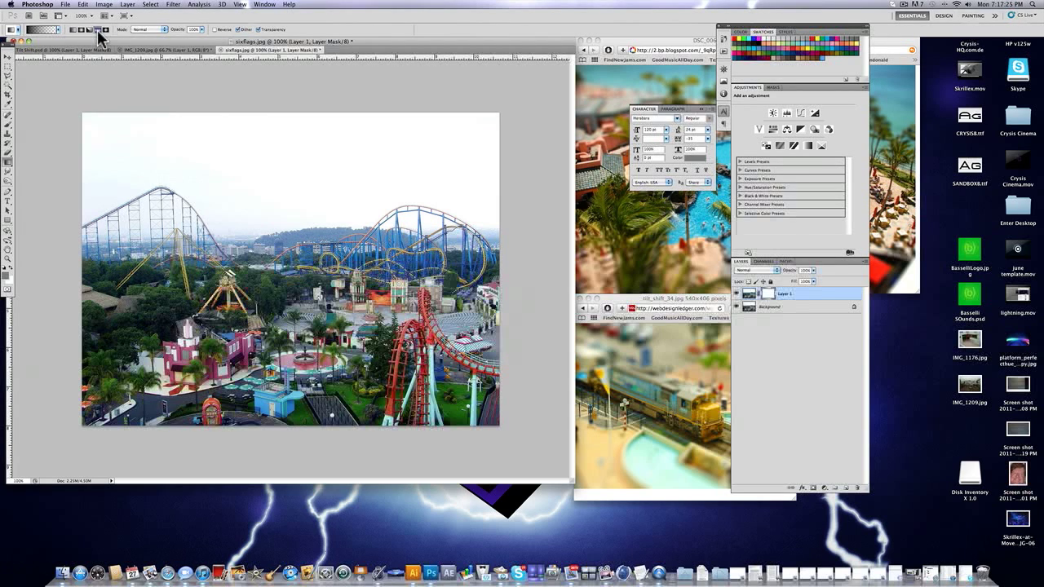
pyautogui.click(98, 30)
pyautogui.click(45, 30)
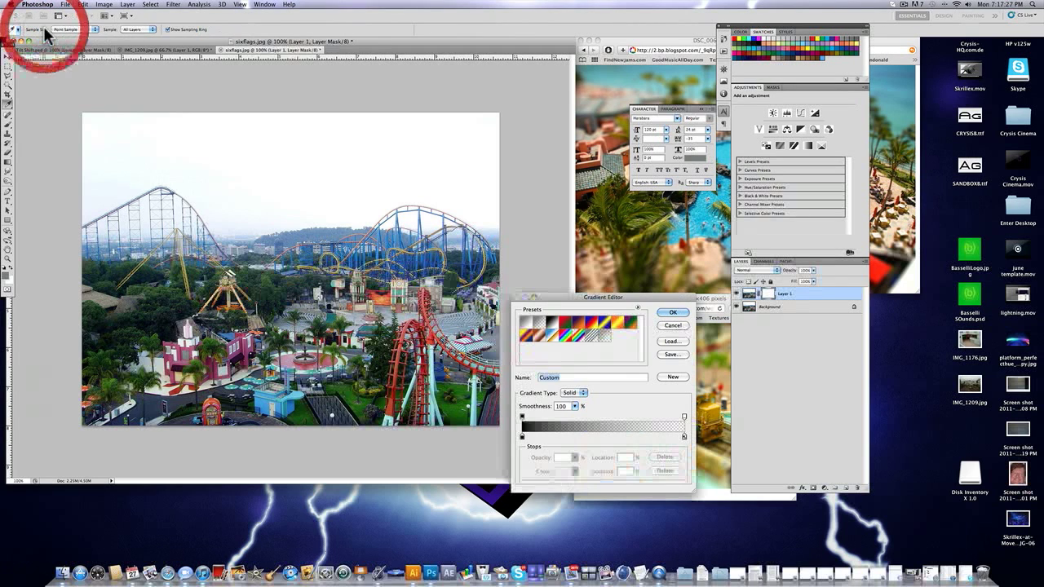
pyautogui.click(522, 436)
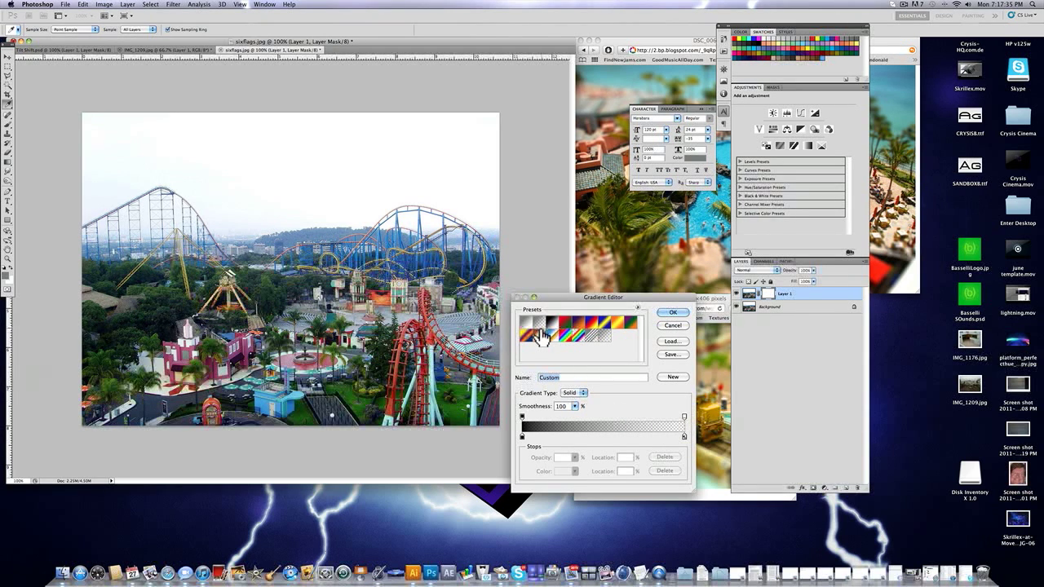
pyautogui.click(684, 311)
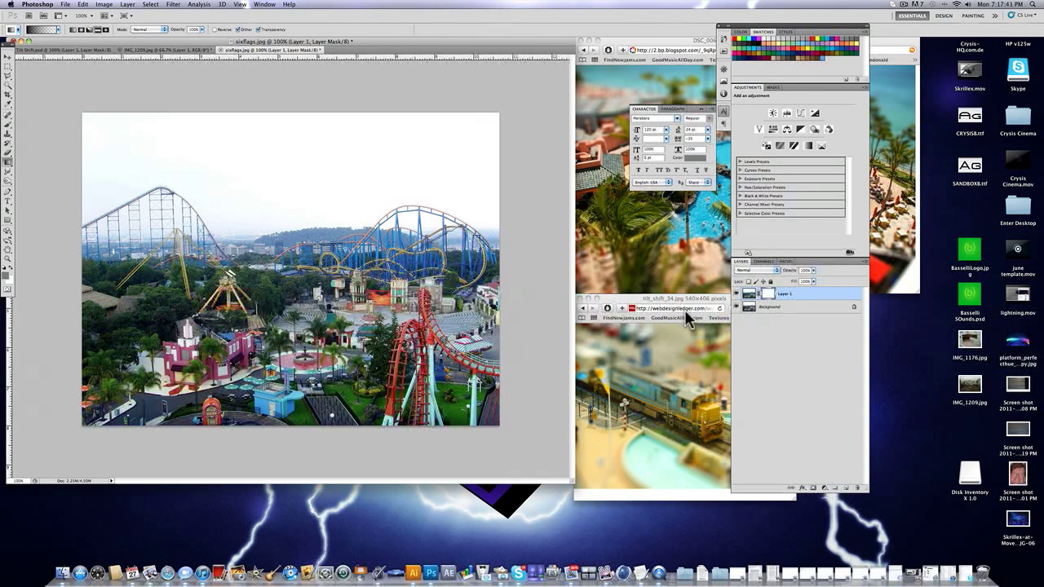
pyautogui.click(764, 295)
pyautogui.click(640, 326)
pyautogui.click(657, 228)
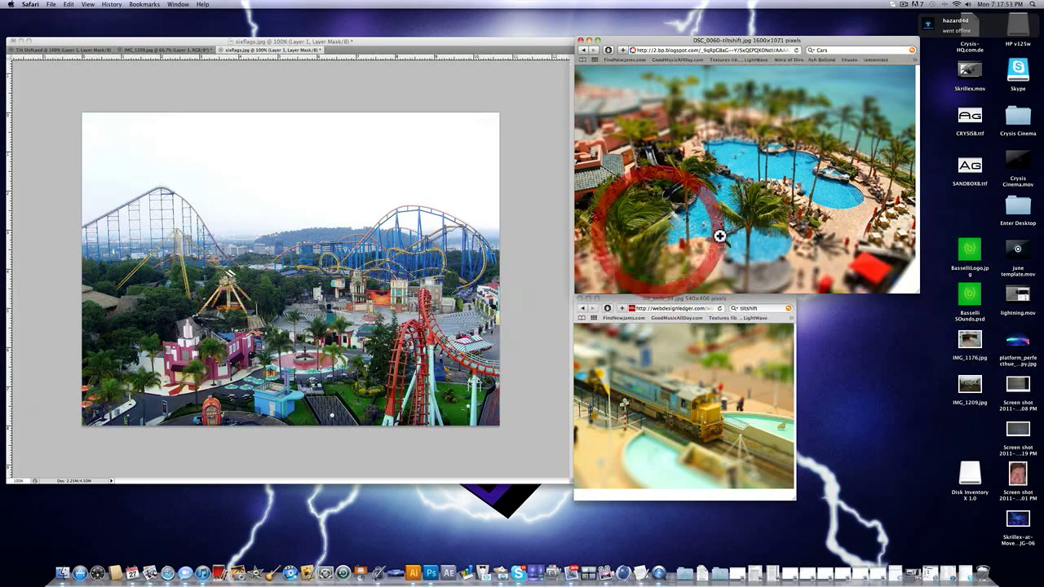
pyautogui.click(650, 300)
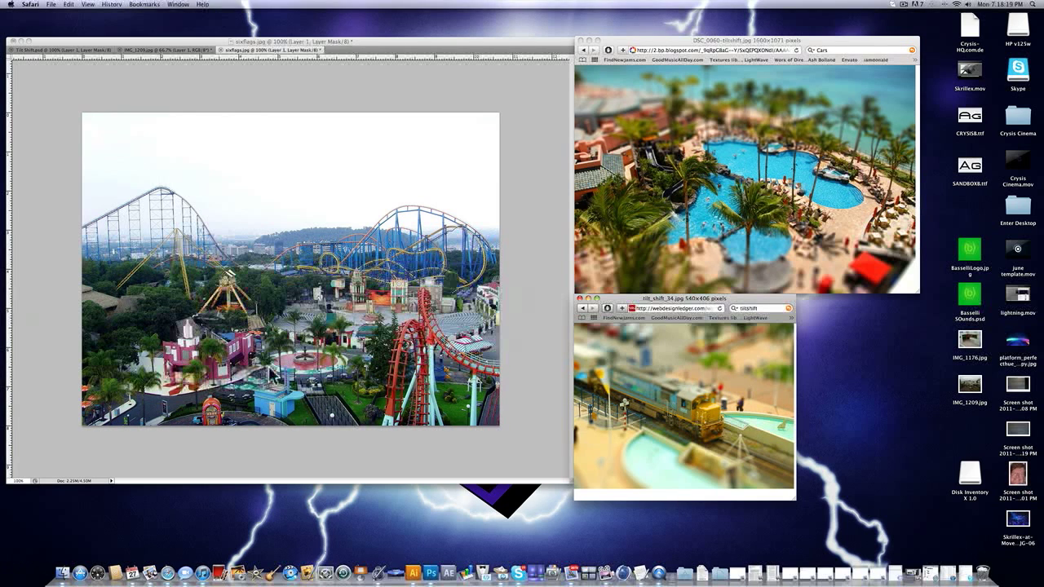
pyautogui.click(289, 379)
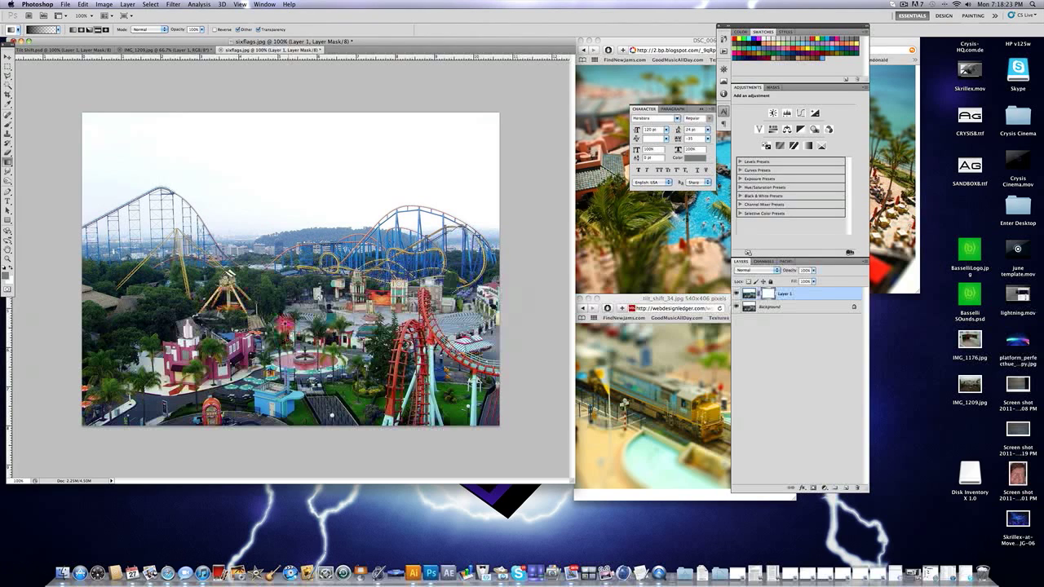
pyautogui.click(283, 316)
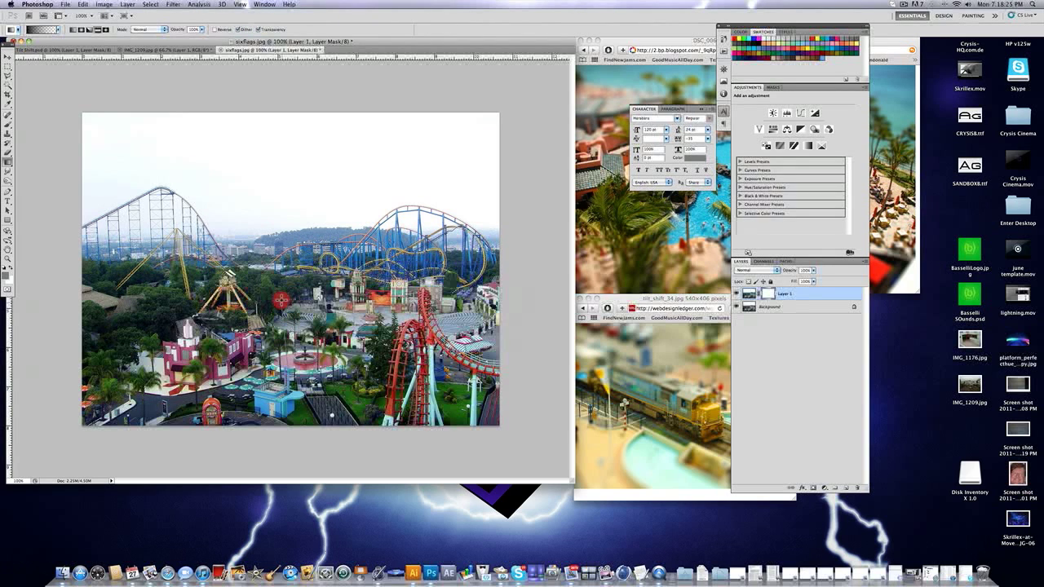
pyautogui.click(280, 301)
pyautogui.moveTo(766, 304); pyautogui.dragTo(770, 302)
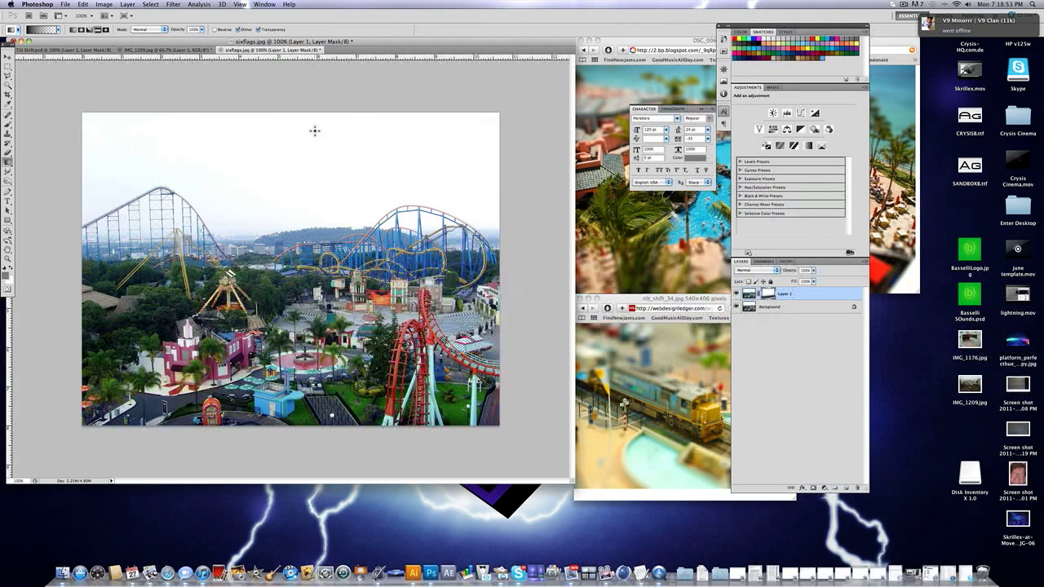
# Step: Target Layer 1's image thumbnail and choose Filter > Blur > Lens Blur
pyautogui.click(750, 296)
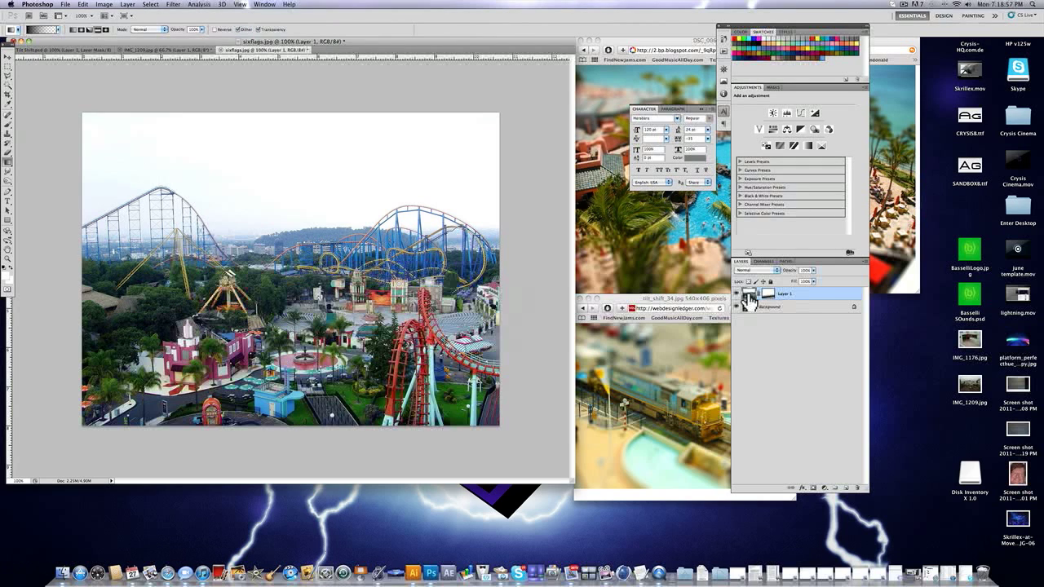
pyautogui.click(174, 4)
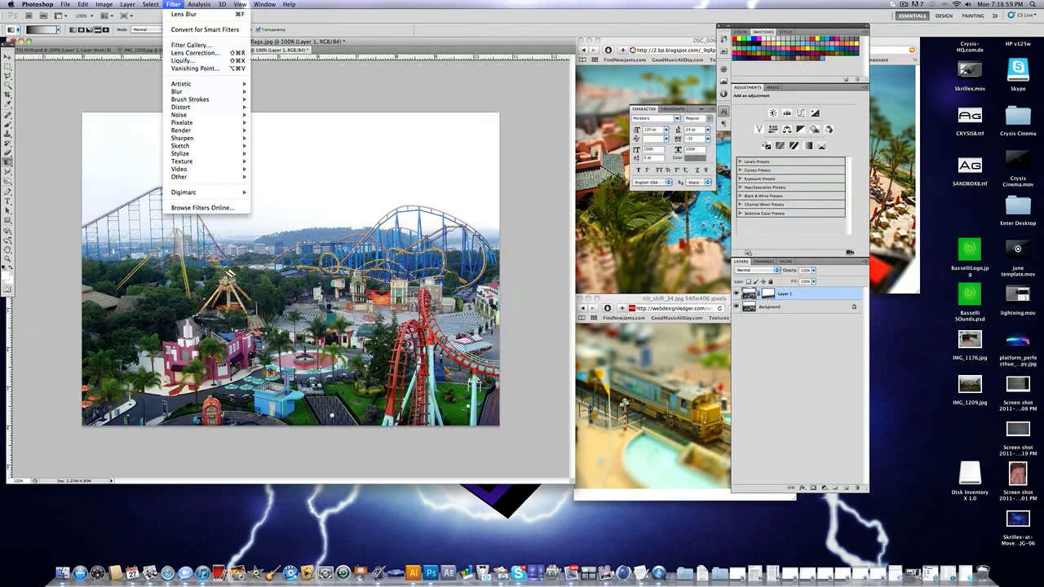
pyautogui.moveTo(185, 92)
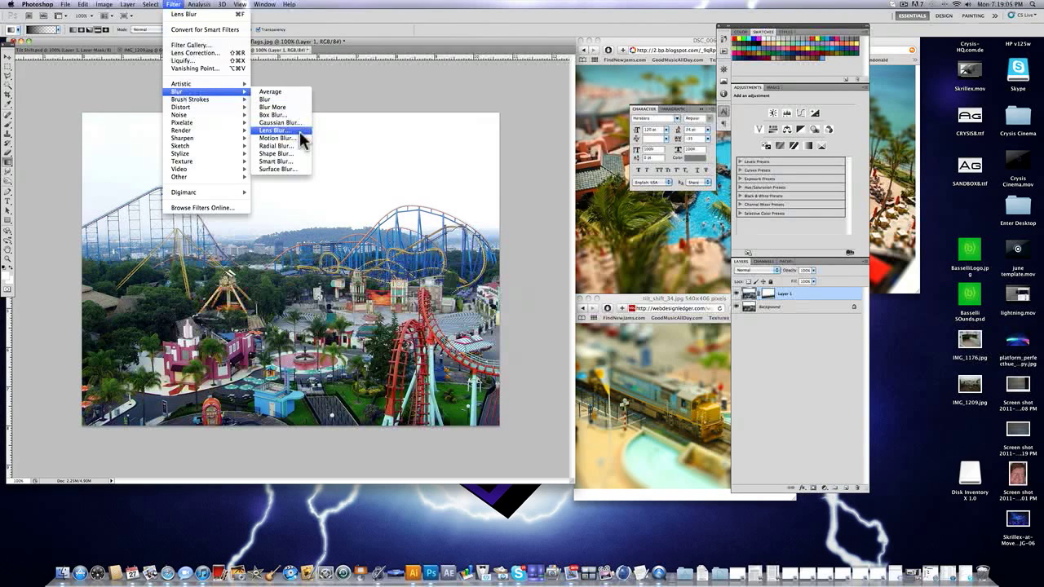
pyautogui.click(300, 132)
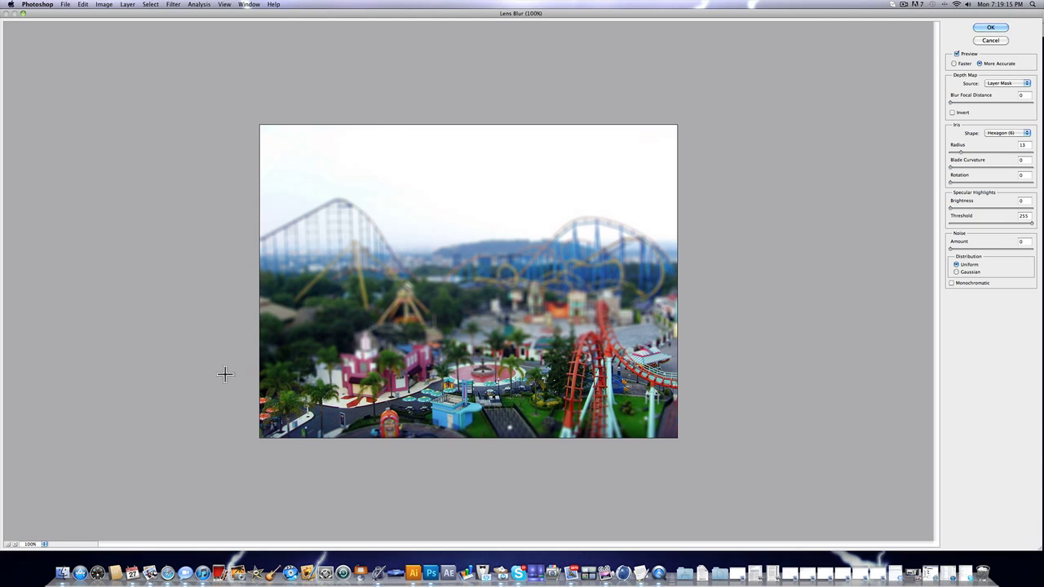
# Step: Keep Layer Mask as the Lens Blur depth map source and set Iris Radius to 13
pyautogui.click(979, 87)
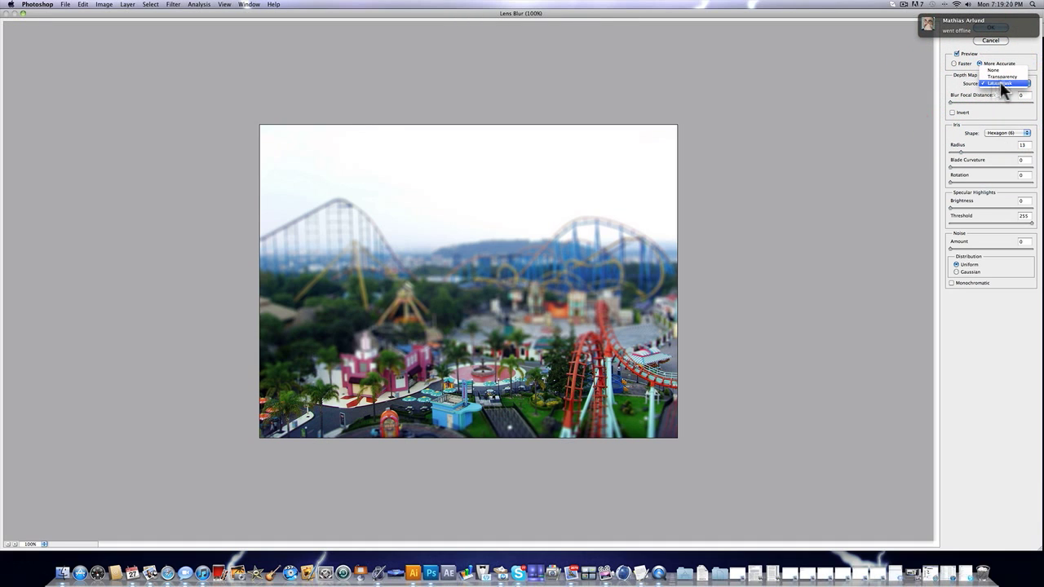
pyautogui.click(1002, 90)
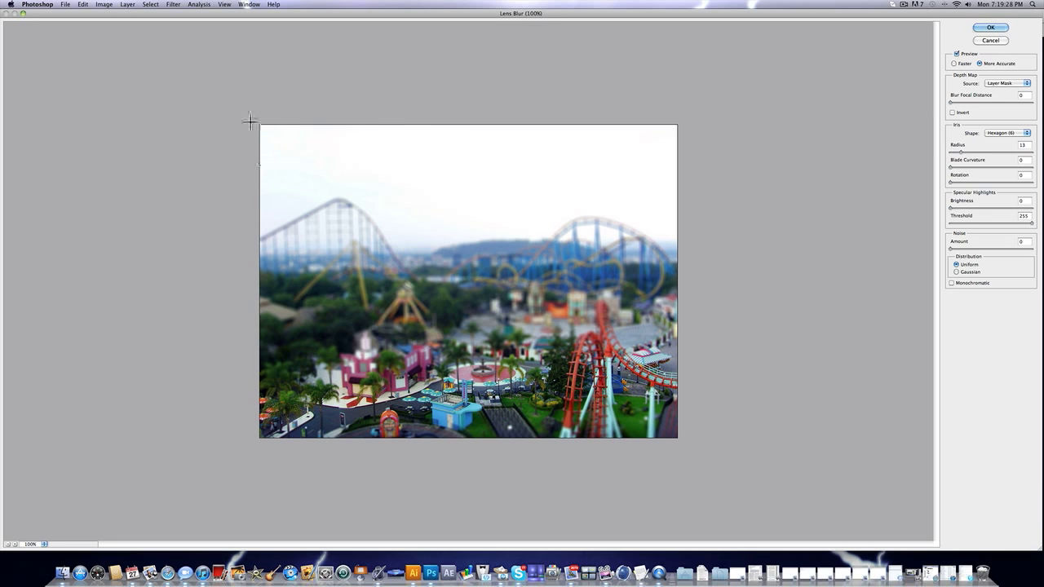
pyautogui.click(961, 151)
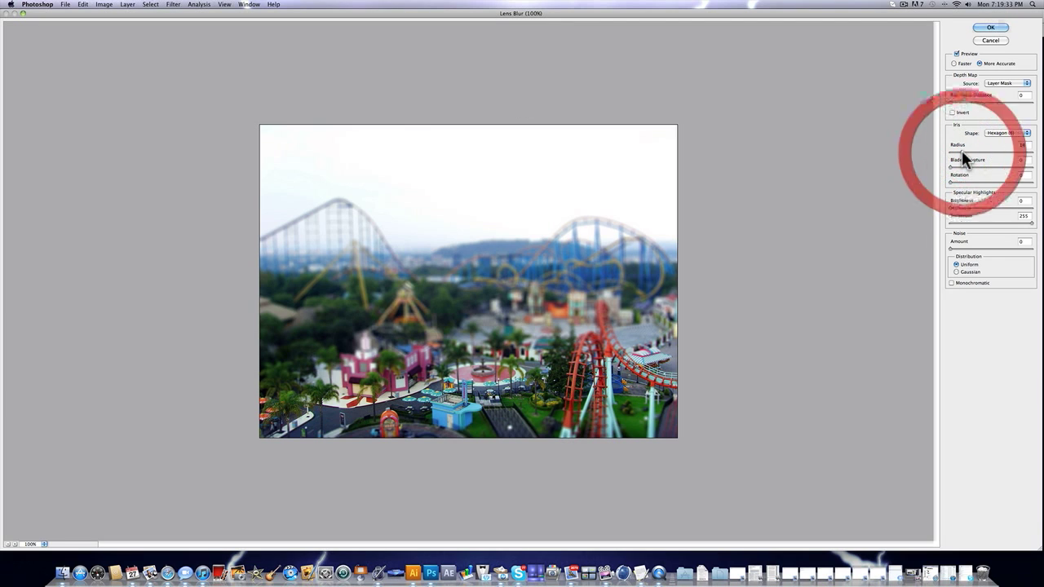
pyautogui.click(962, 153)
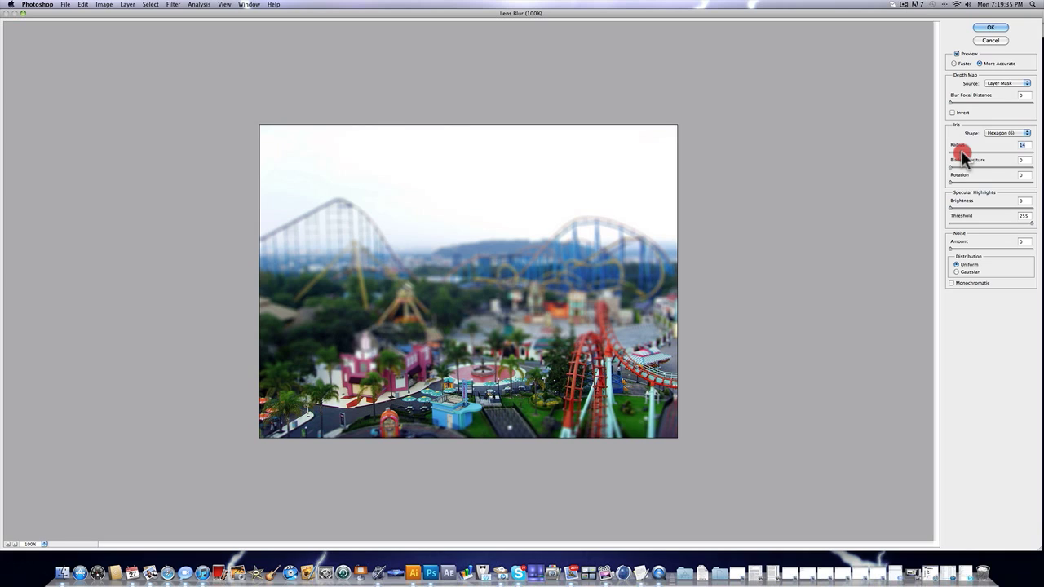
pyautogui.moveTo(961, 153); pyautogui.dragTo(953, 153)
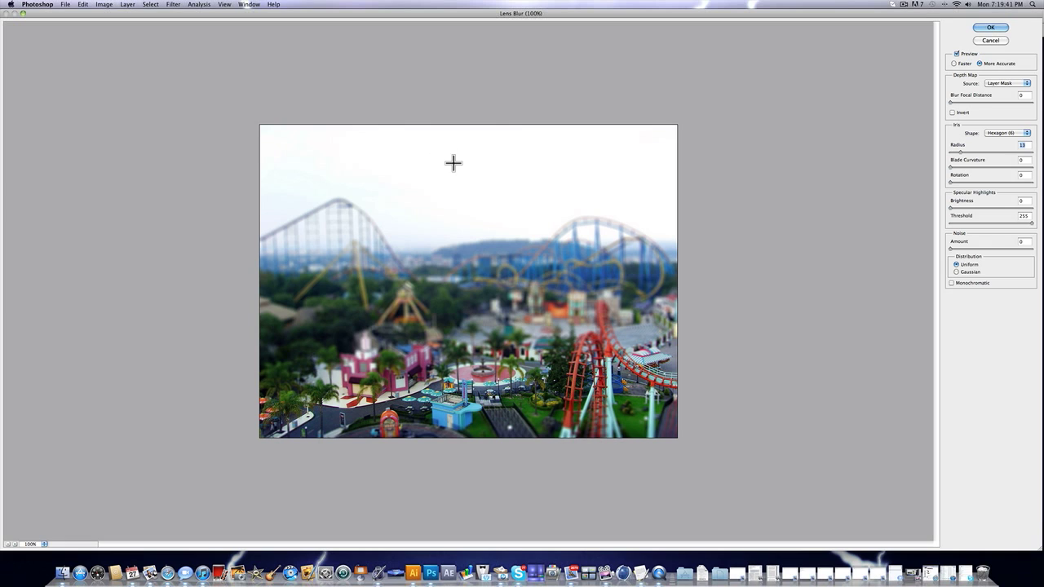
# Step: Confirm the Lens Blur and select Layer 1's mask thumbnail
pyautogui.click(988, 29)
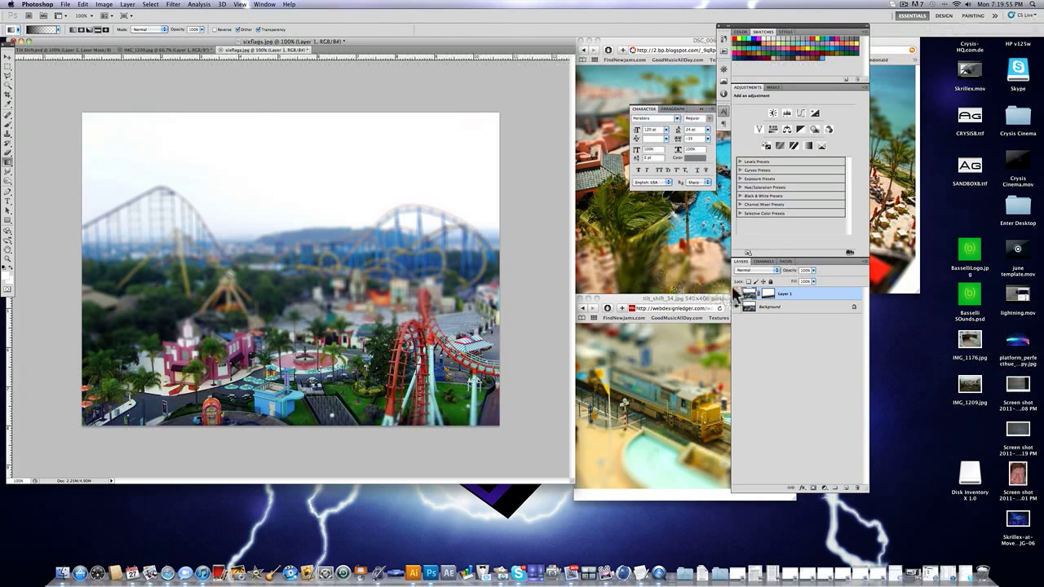
pyautogui.click(769, 297)
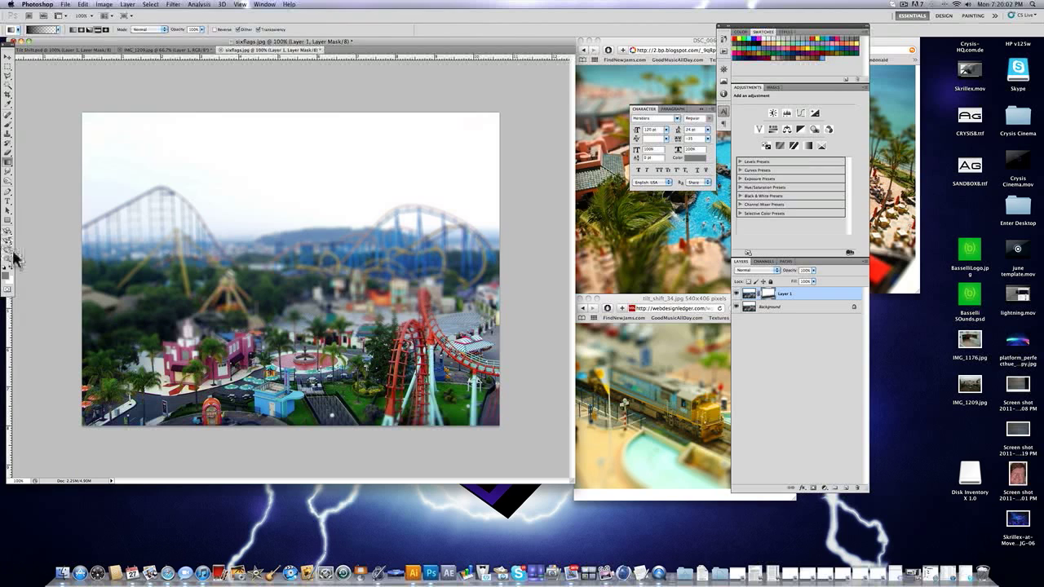
# Step: Pick the Brush tool with black as foreground colour, open the brush preset picker, and zoom to 200%
pyautogui.click(7, 115)
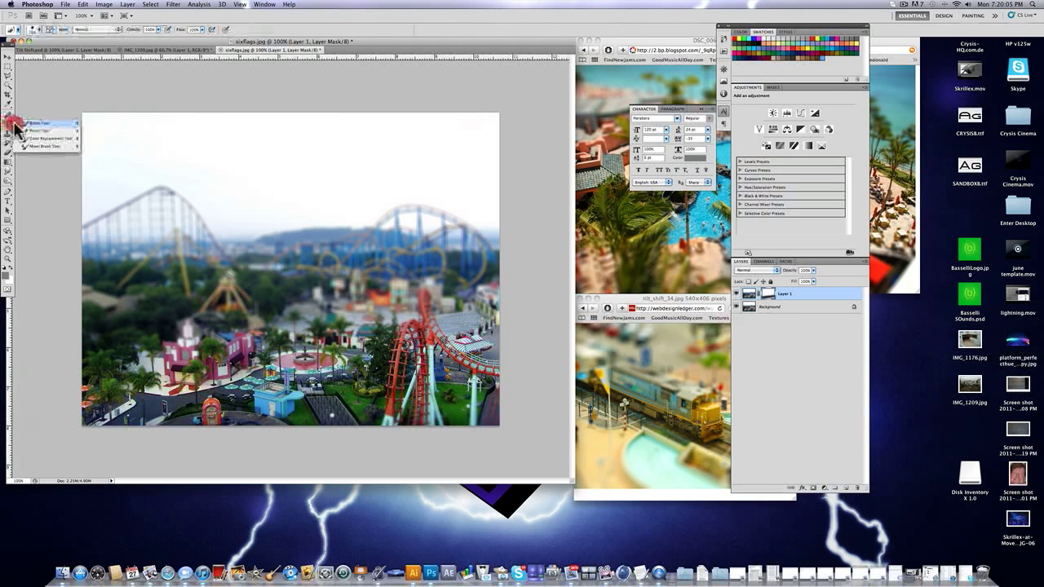
pyautogui.click(6, 277)
pyautogui.click(552, 473)
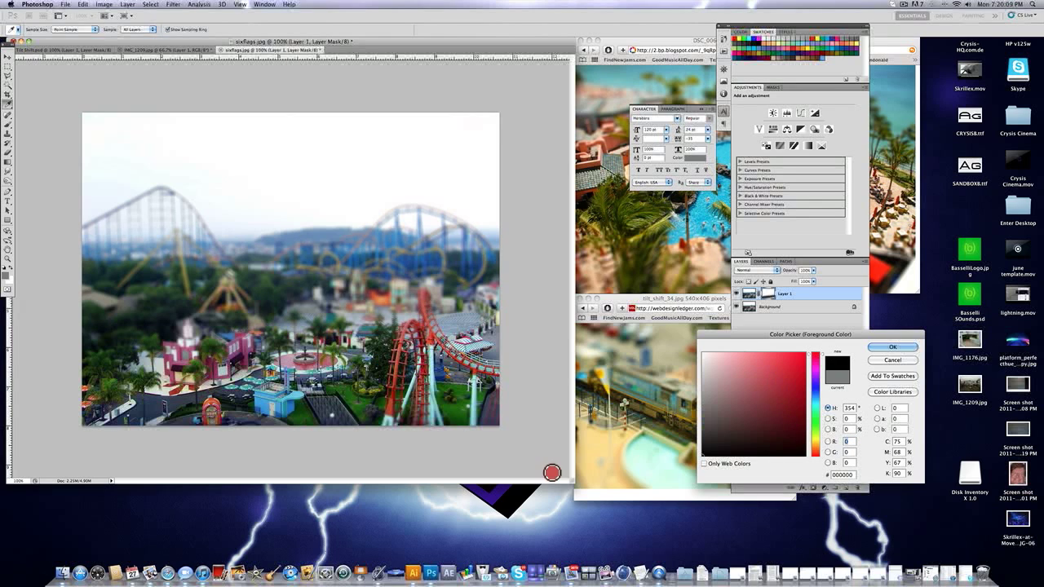
pyautogui.click(892, 347)
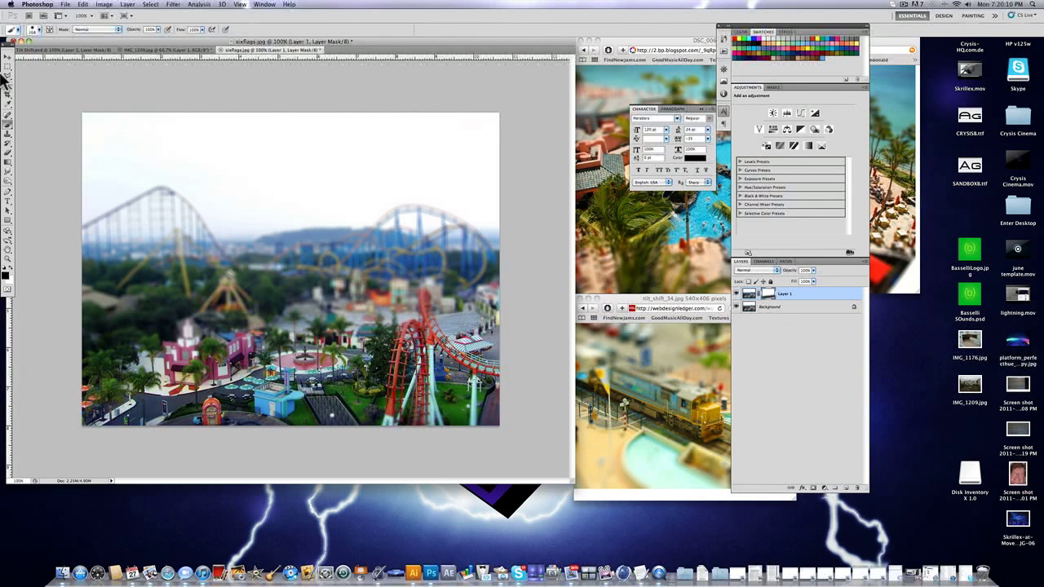
pyautogui.click(39, 31)
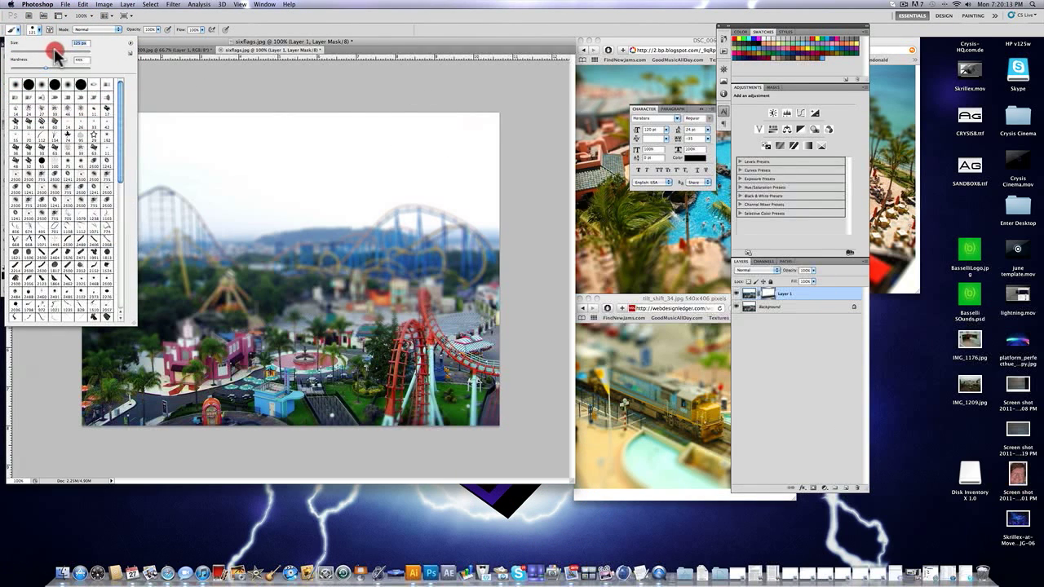
pyautogui.press('super+equal')
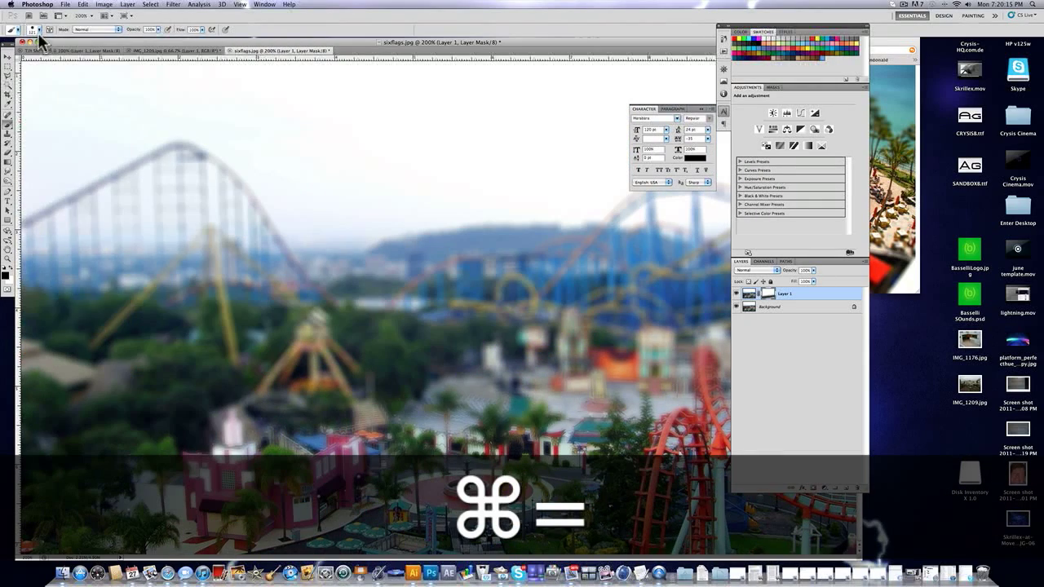
# Step: Close the brush preset picker and scroll the photo to the lower-middle band for mask painting
pyautogui.click(37, 32)
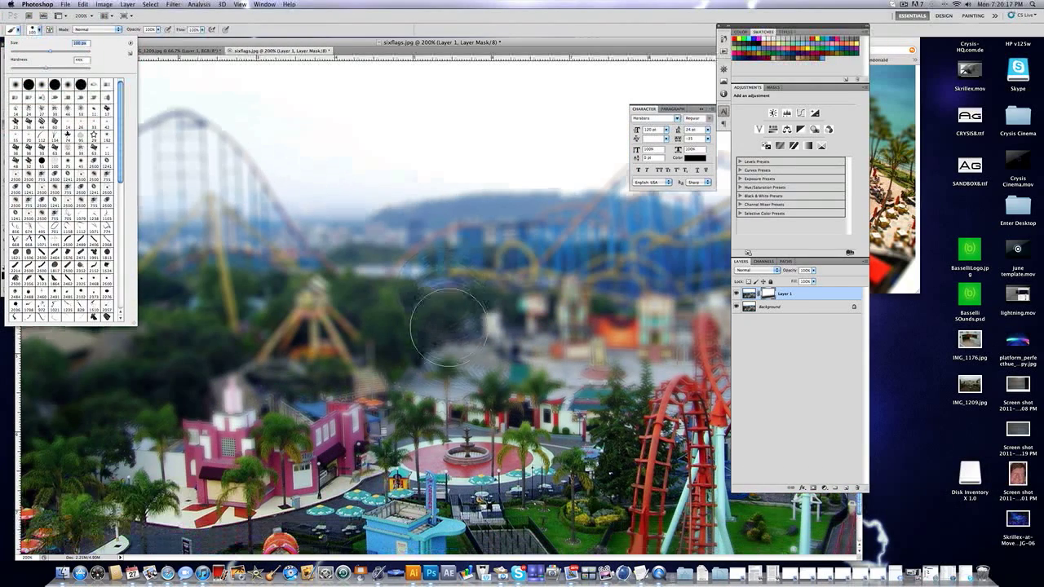
pyautogui.press('Return')
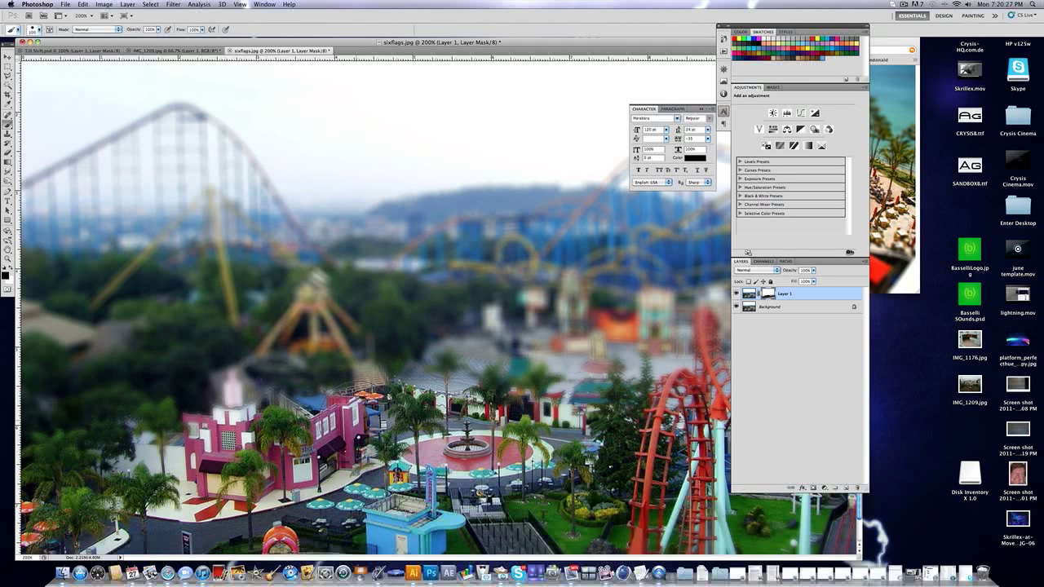
pyautogui.scroll(-2, 451, 397)
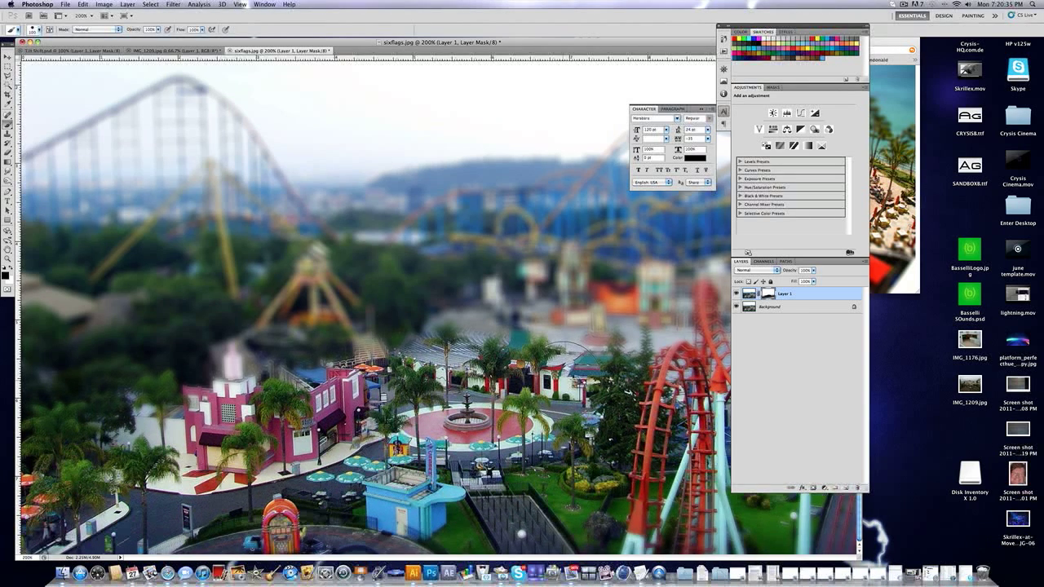
pyautogui.scroll(5, 321, 239)
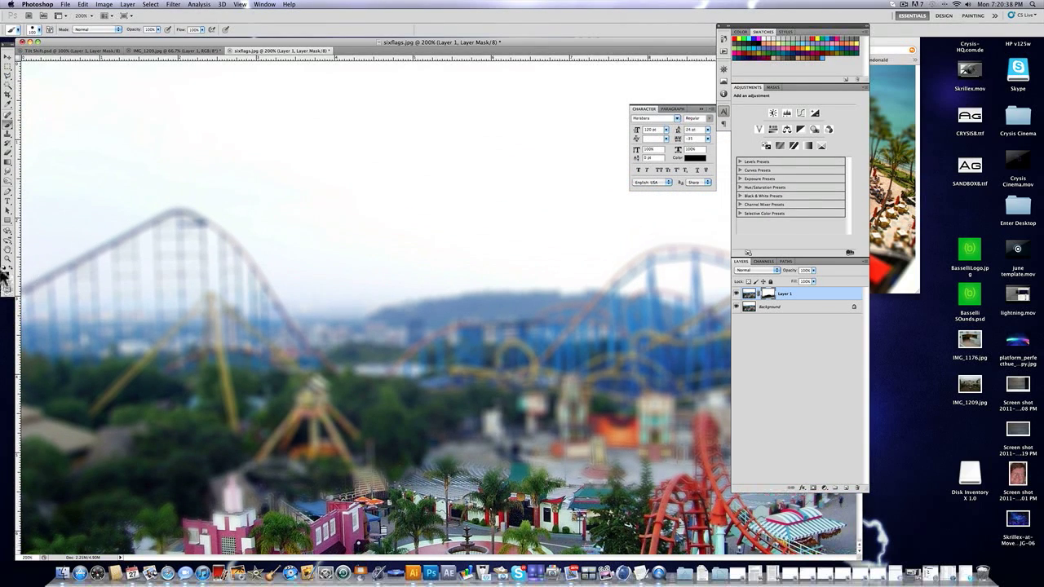
# Step: Confirm the black foreground colour and set the brush size to 182 px
pyautogui.click(6, 275)
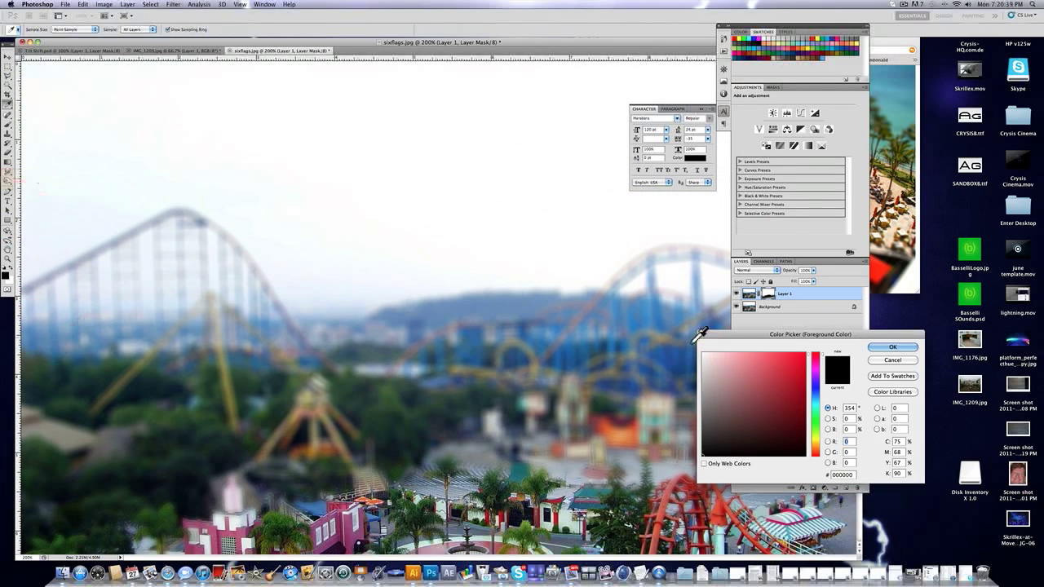
pyautogui.click(892, 346)
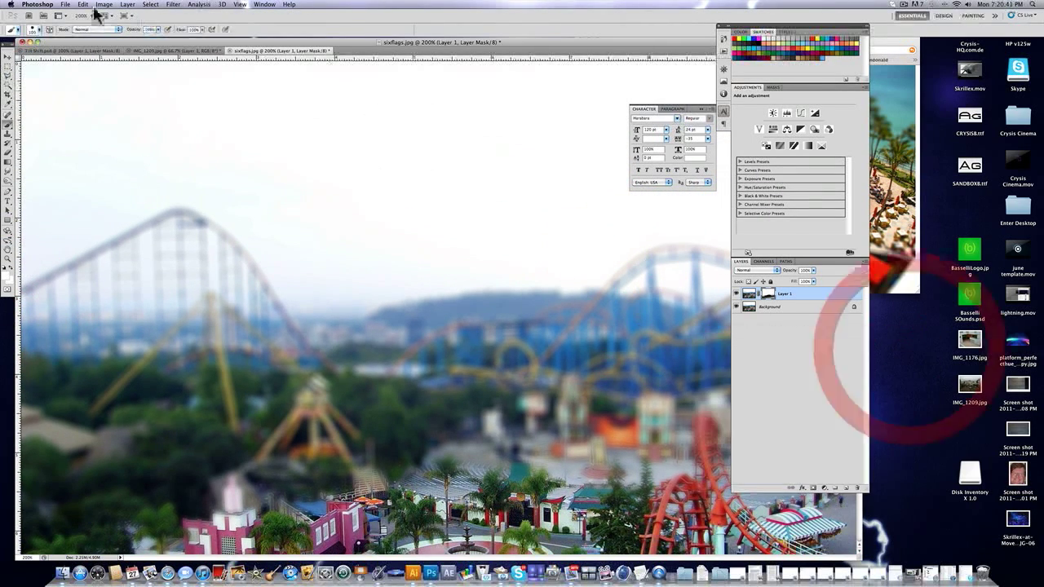
pyautogui.click(38, 29)
pyautogui.moveTo(59, 46); pyautogui.dragTo(66, 48)
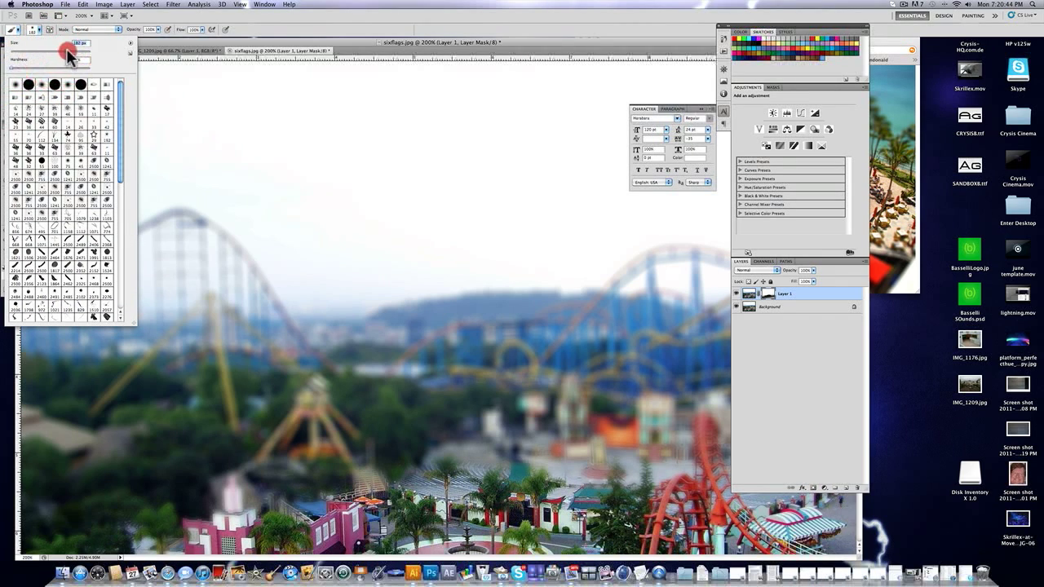
pyautogui.click(167, 42)
# Step: Paint Layer 1's mask over the pink building, fountain plaza and red coaster, then zoom back to 100%
pyautogui.scroll(-5, 261, 187)
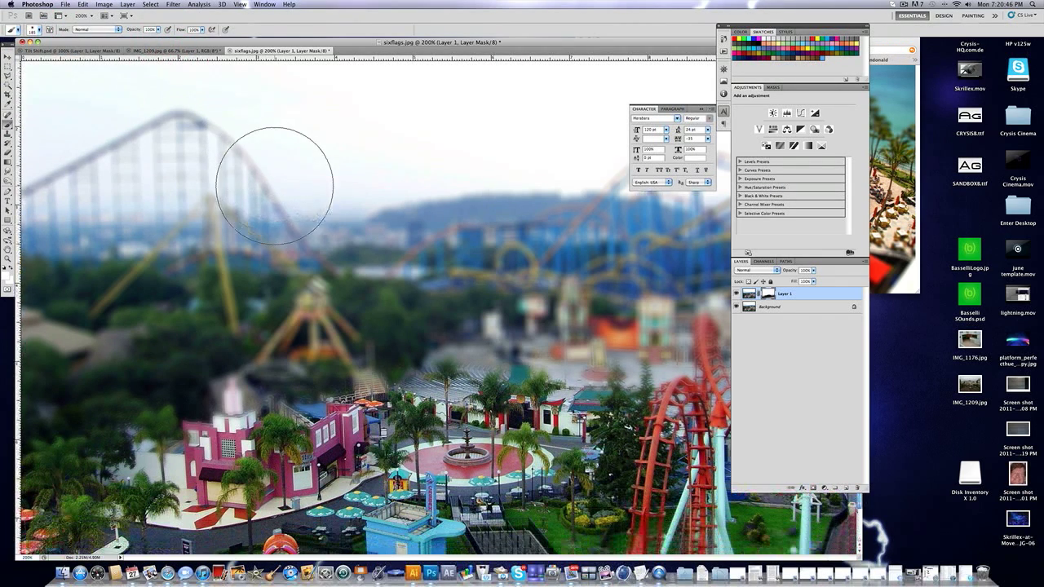
pyautogui.scroll(-1, 274, 186)
pyautogui.moveTo(204, 420); pyautogui.dragTo(210, 448)
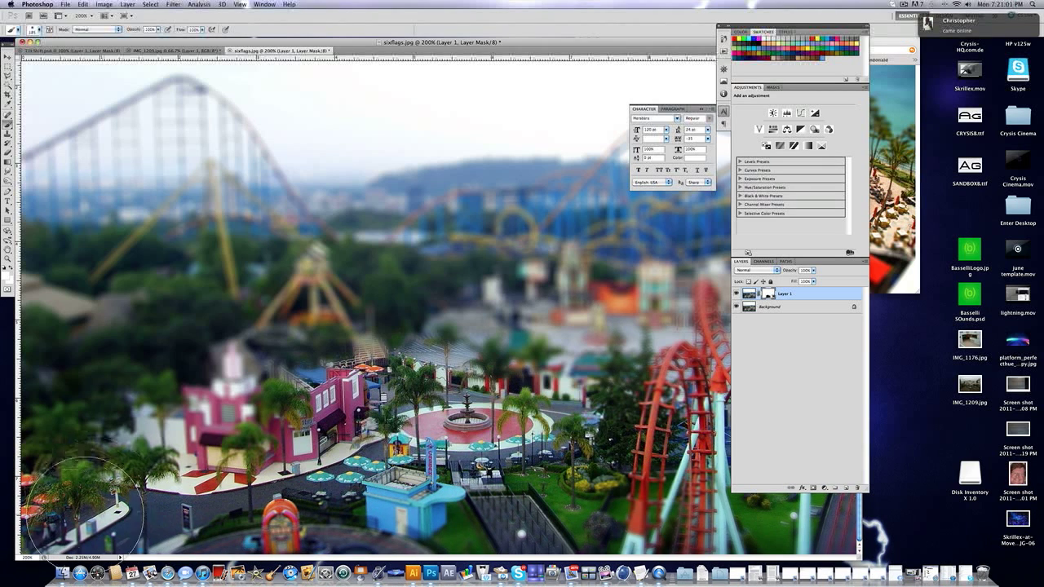
pyautogui.press('super+minus')
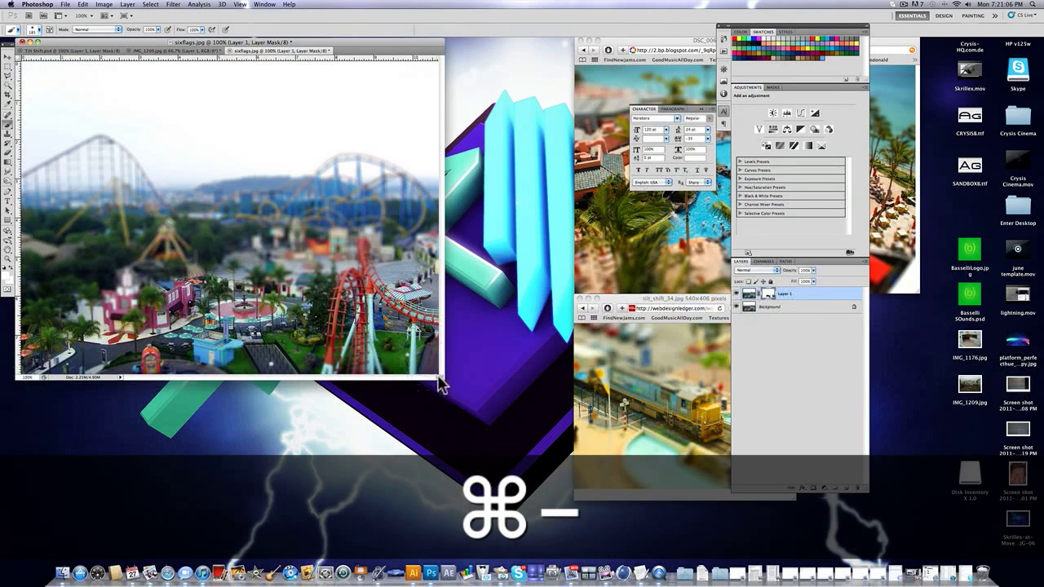
pyautogui.moveTo(441, 383); pyautogui.dragTo(660, 506)
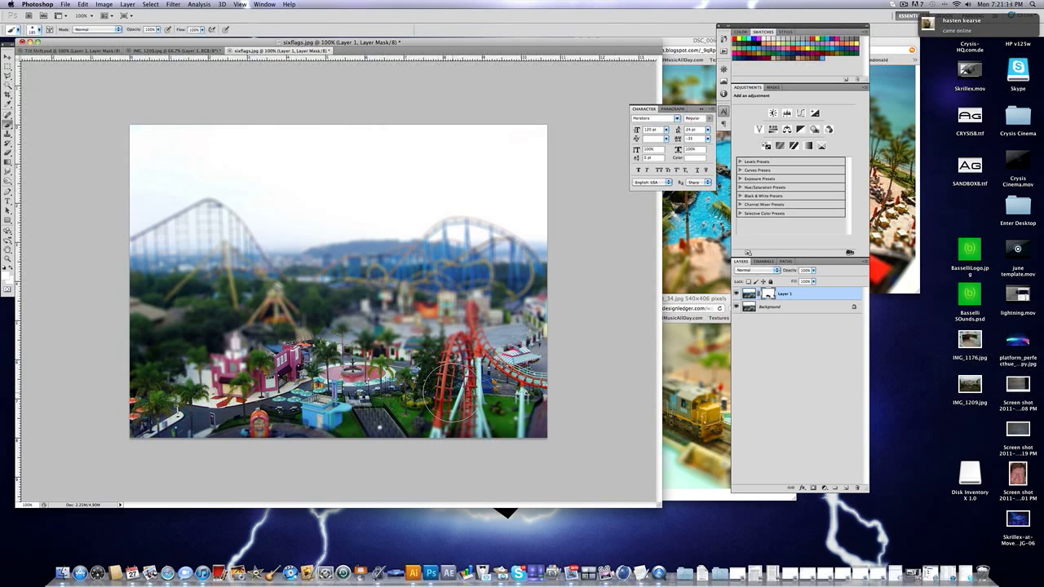
pyautogui.click(820, 326)
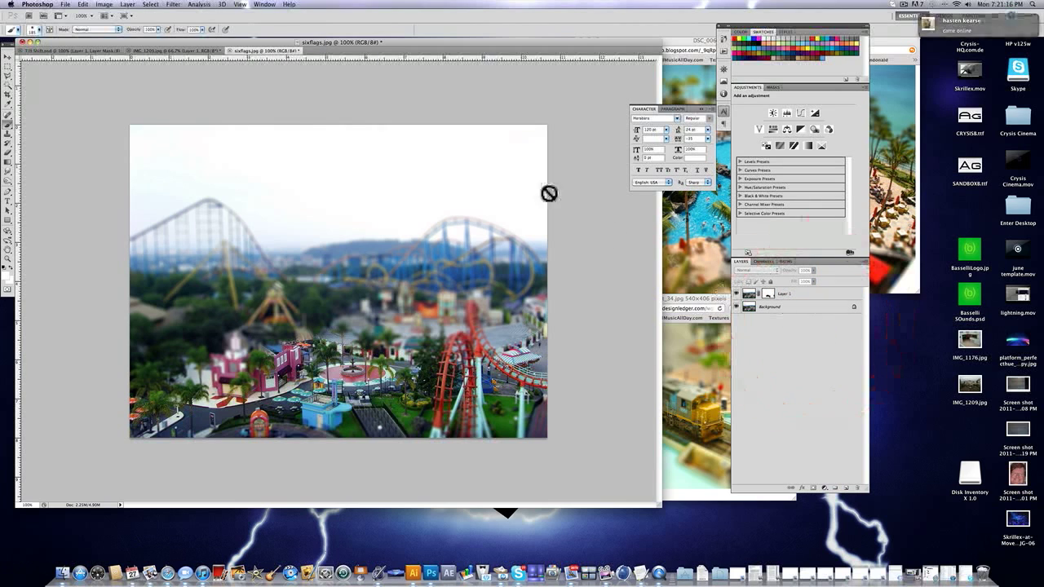
# Step: Add a Brightness/Contrast adjustment layer and move it below Layer 1
pyautogui.click(127, 4)
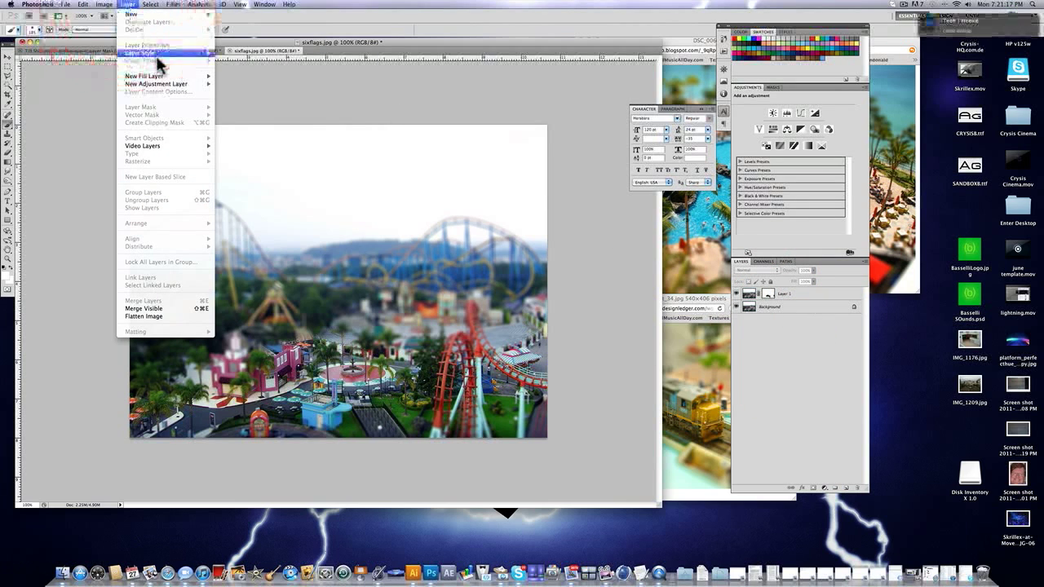
pyautogui.moveTo(156, 84)
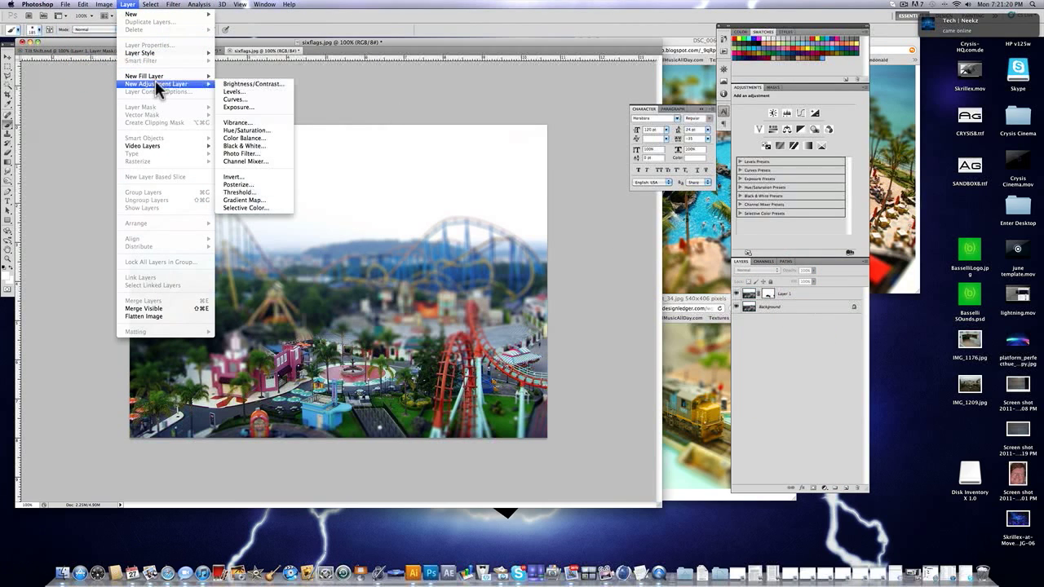
pyautogui.click(239, 85)
pyautogui.click(583, 271)
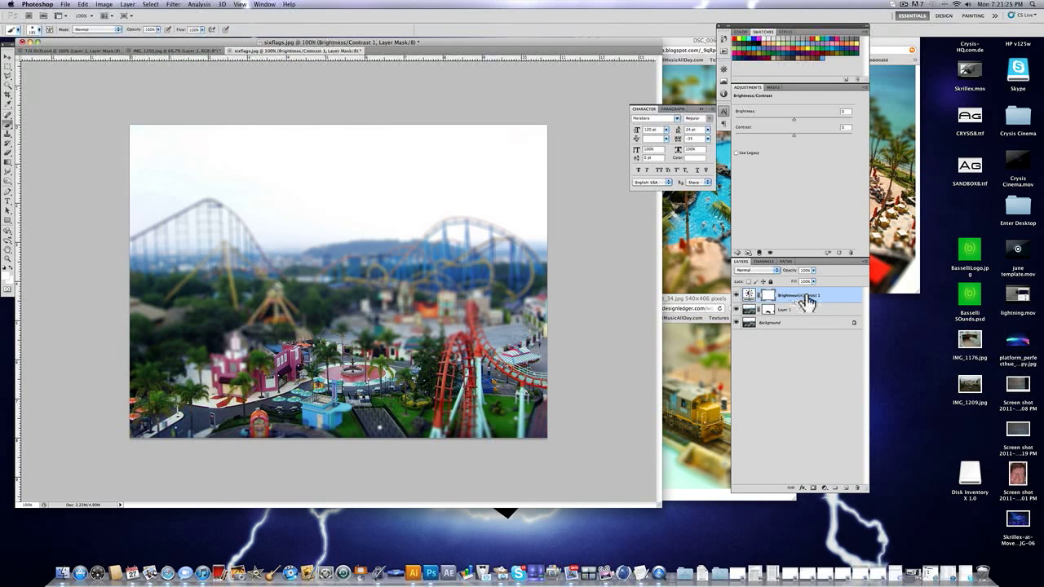
pyautogui.moveTo(807, 304); pyautogui.dragTo(811, 323)
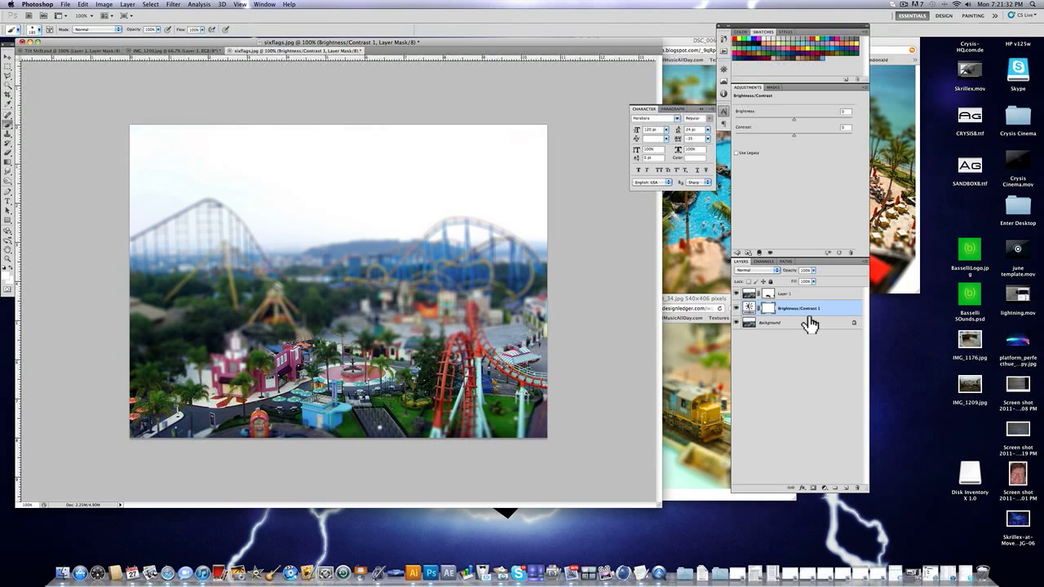
# Step: Set Brightness/Contrast 1 to brightness 26 and contrast 16
pyautogui.click(788, 313)
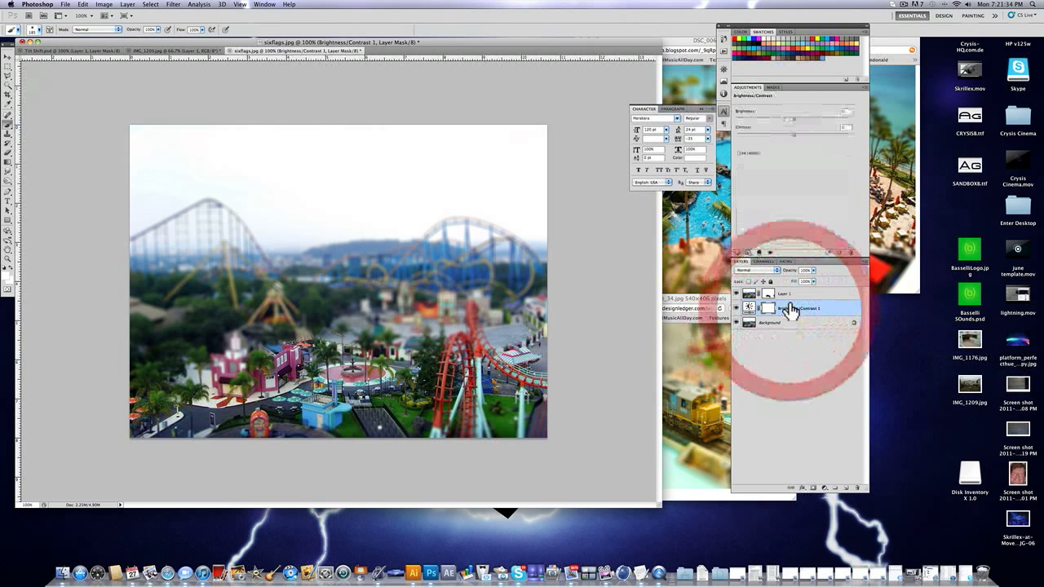
pyautogui.click(787, 295)
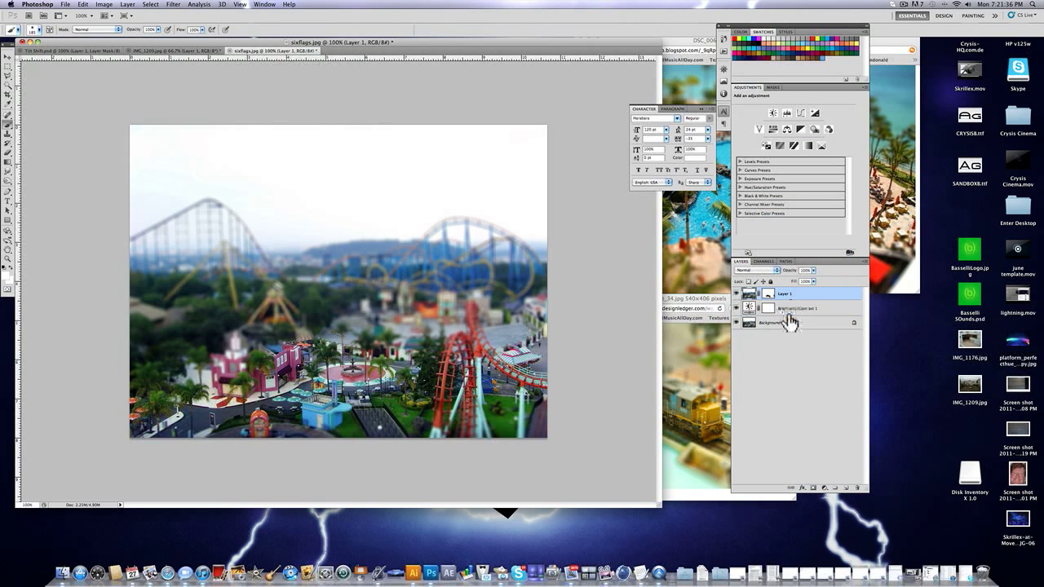
pyautogui.click(789, 309)
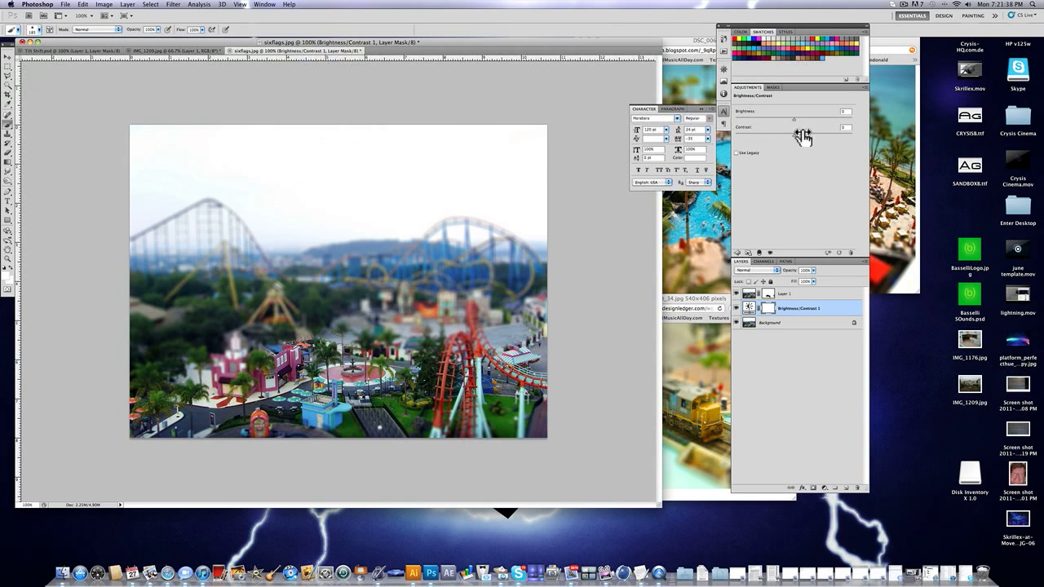
pyautogui.moveTo(795, 121)
pyautogui.mouseDown()
pyautogui.moveTo(809, 120)
pyautogui.moveTo(801, 122)
pyautogui.mouseUp()
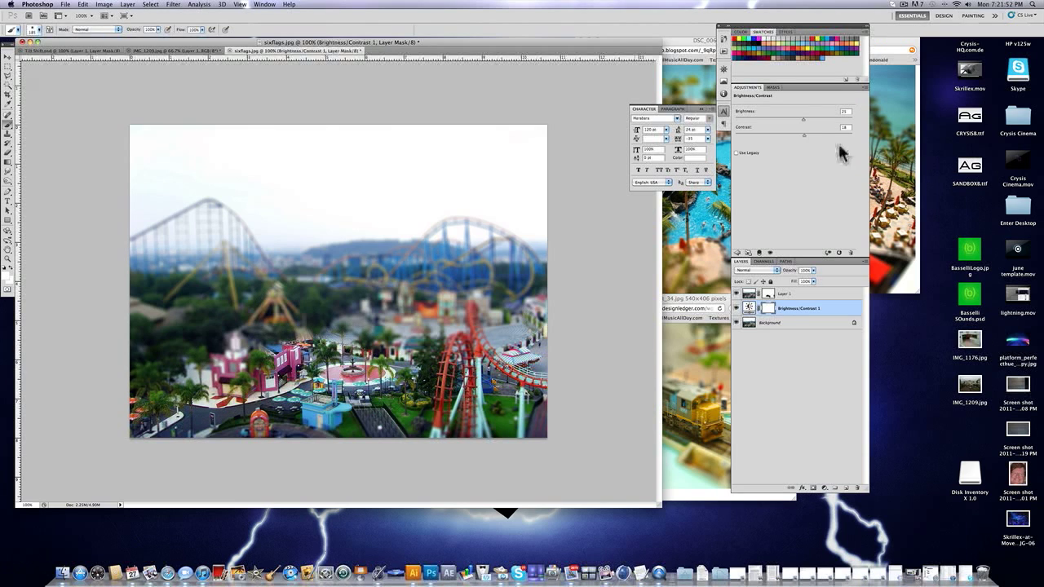
pyautogui.moveTo(804, 135); pyautogui.dragTo(802, 136)
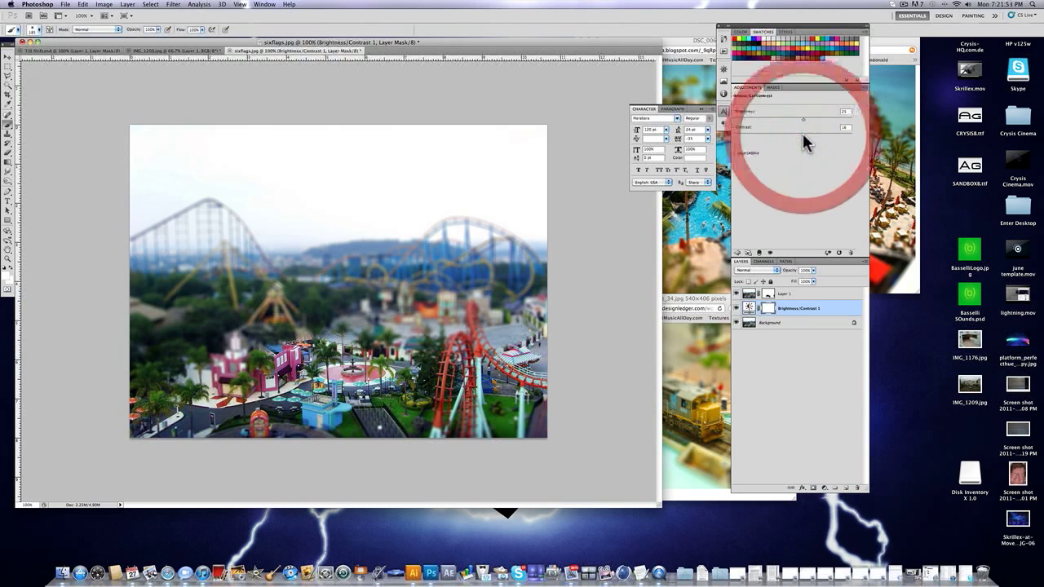
# Step: Toggle the Brightness/Contrast 1 layer's visibility to compare, leaving it on
pyautogui.click(805, 330)
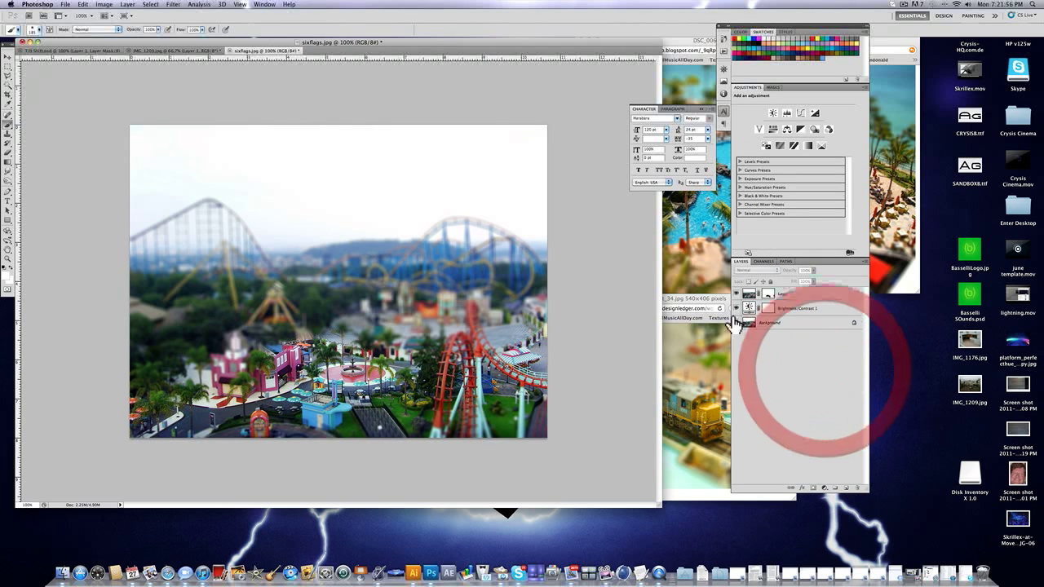
pyautogui.click(736, 309)
pyautogui.click(736, 308)
pyautogui.click(736, 308)
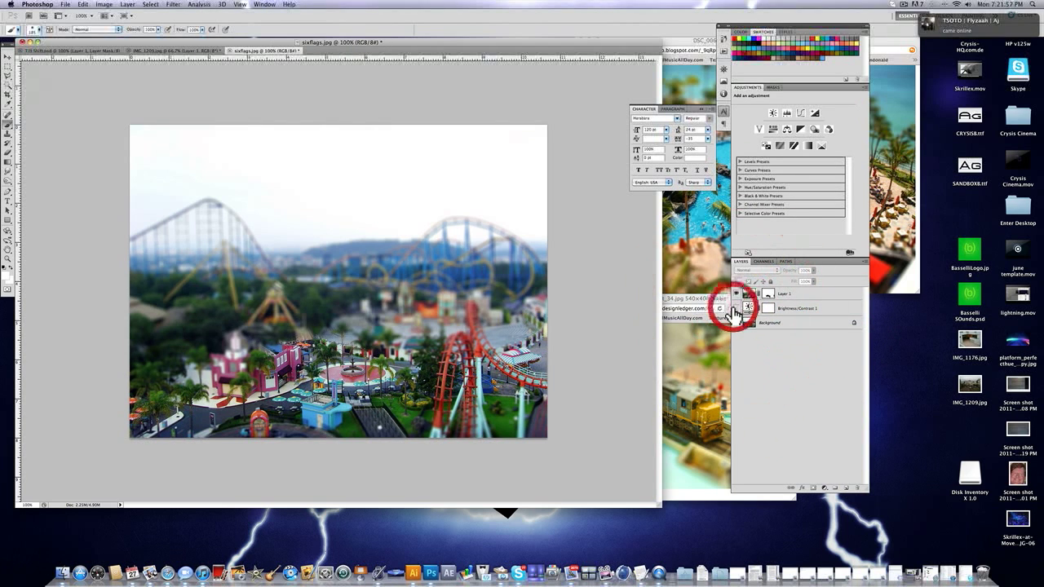
pyautogui.click(736, 308)
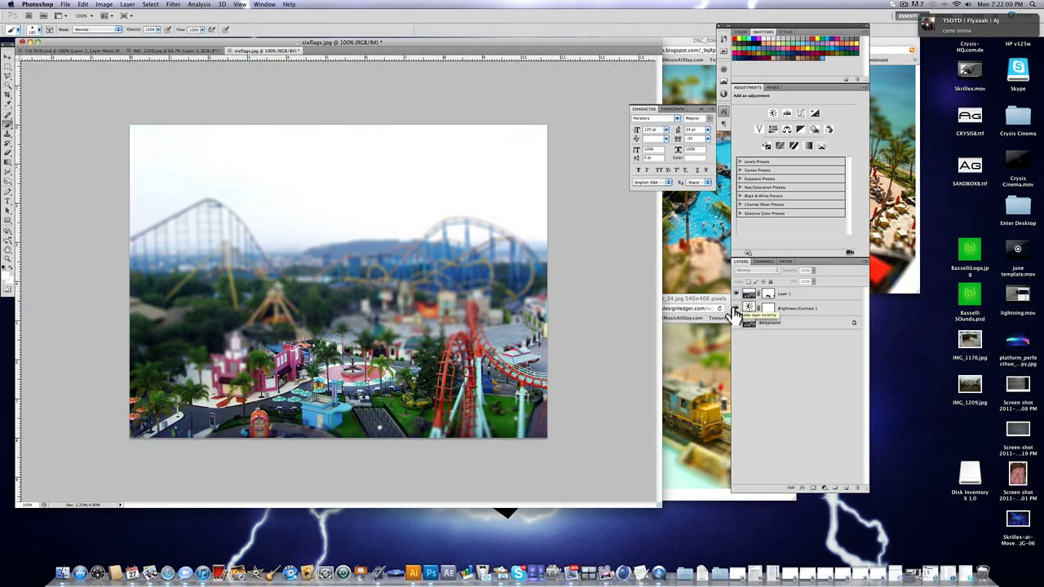
pyautogui.click(745, 344)
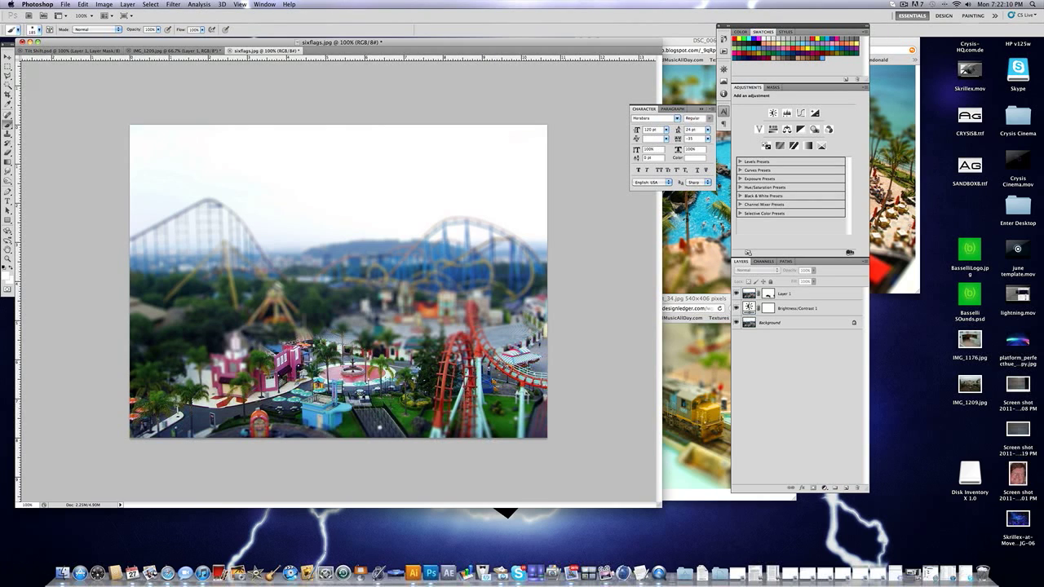
# Step: Add a Hue/Saturation adjustment layer at the top of the layer stack
pyautogui.click(127, 4)
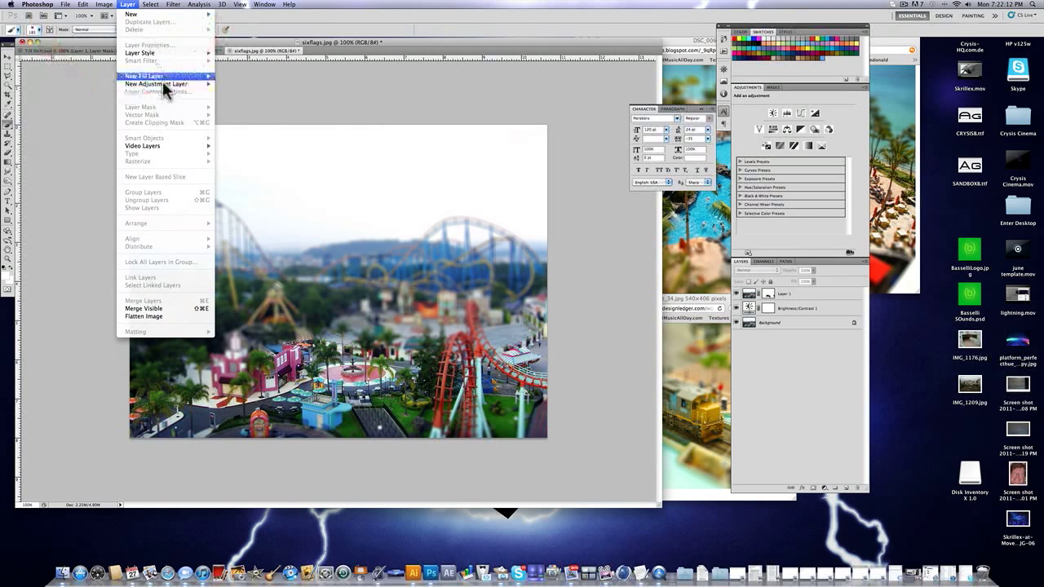
pyautogui.moveTo(165, 83)
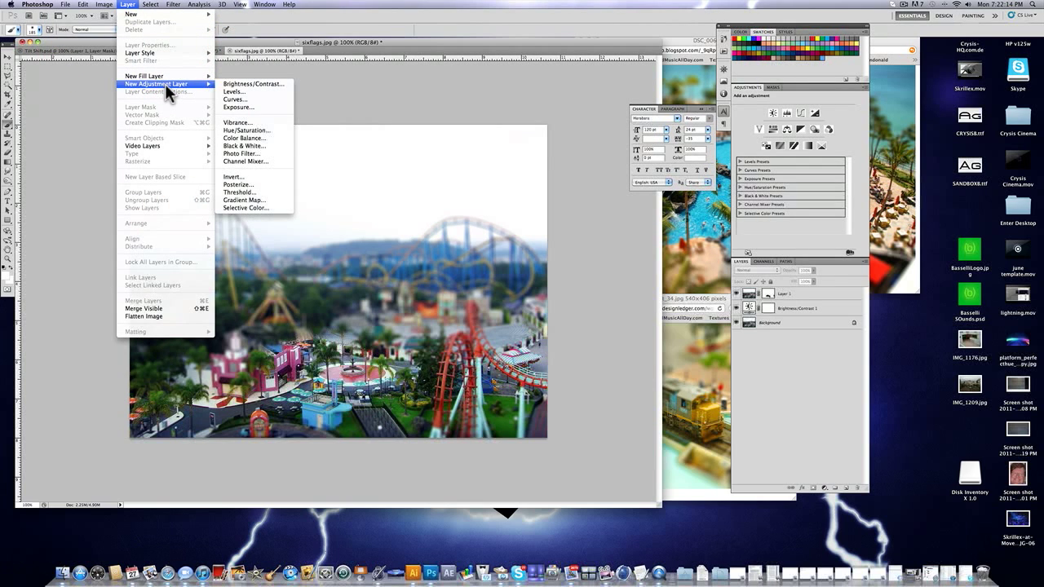
pyautogui.click(244, 130)
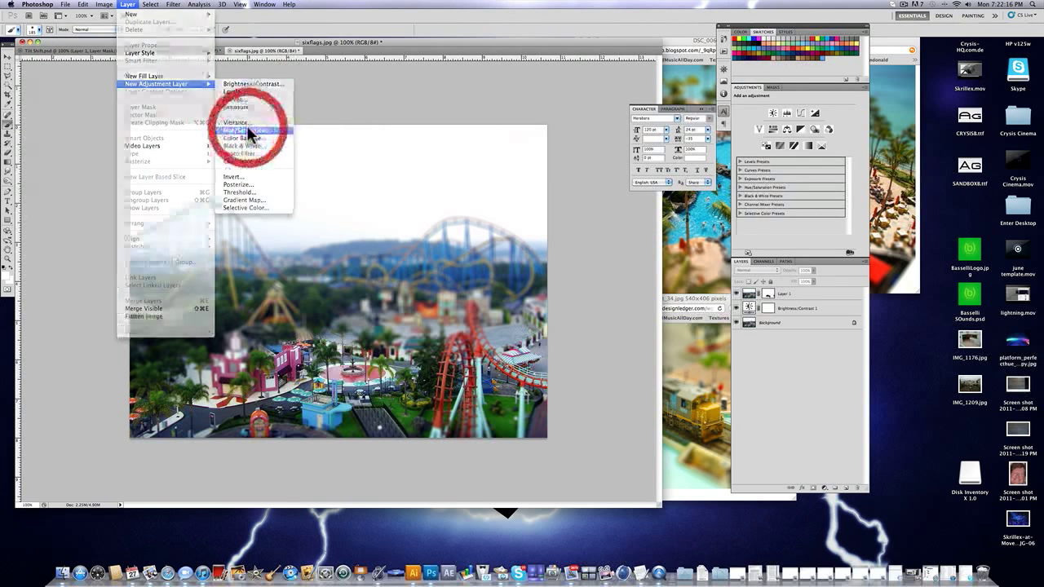
pyautogui.click(584, 272)
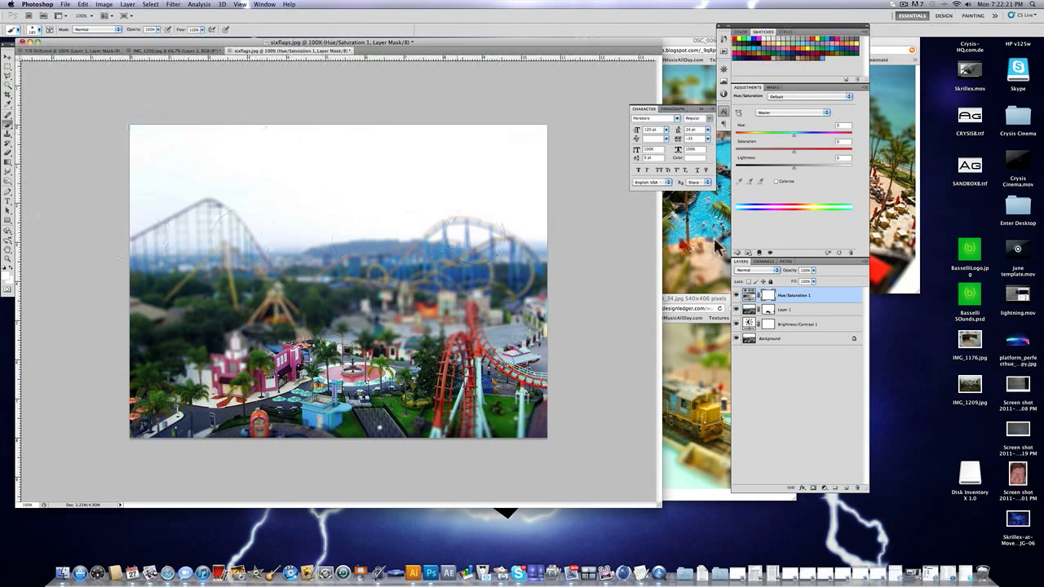
pyautogui.moveTo(803, 299); pyautogui.dragTo(784, 303)
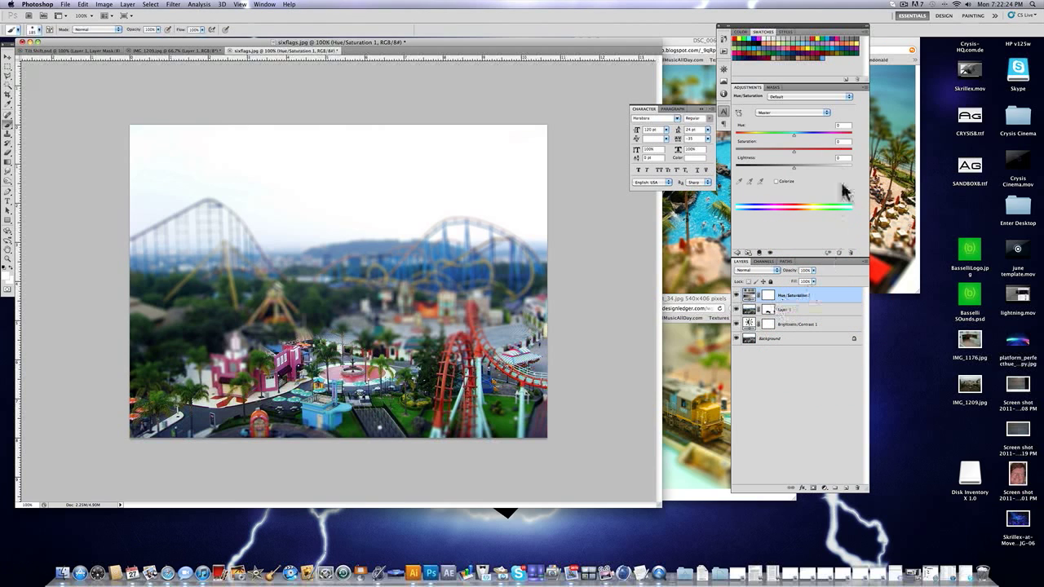
# Step: Raise the Hue/Saturation 1 saturation to +30
pyautogui.moveTo(793, 150); pyautogui.dragTo(811, 151)
pyautogui.click(810, 149)
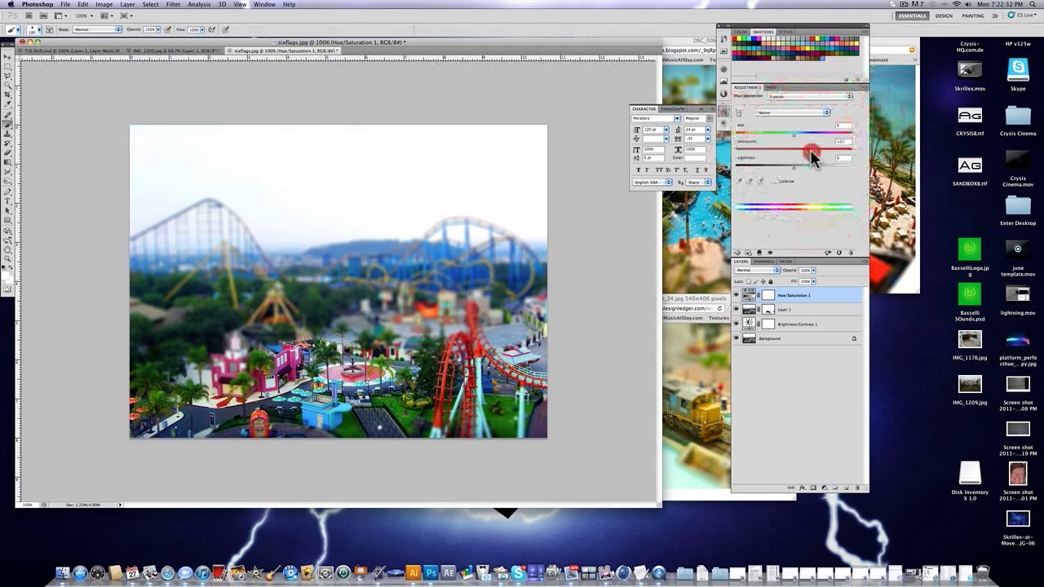
pyautogui.moveTo(810, 150); pyautogui.dragTo(811, 149)
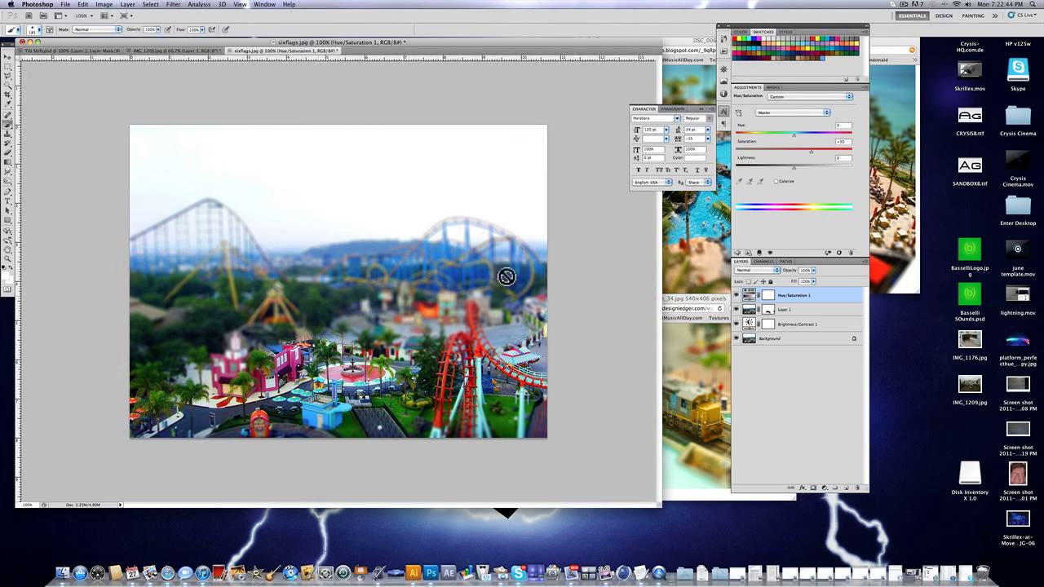
# Step: Toggle the Hue/Saturation 1 layer's visibility to compare, leaving it on
pyautogui.click(737, 296)
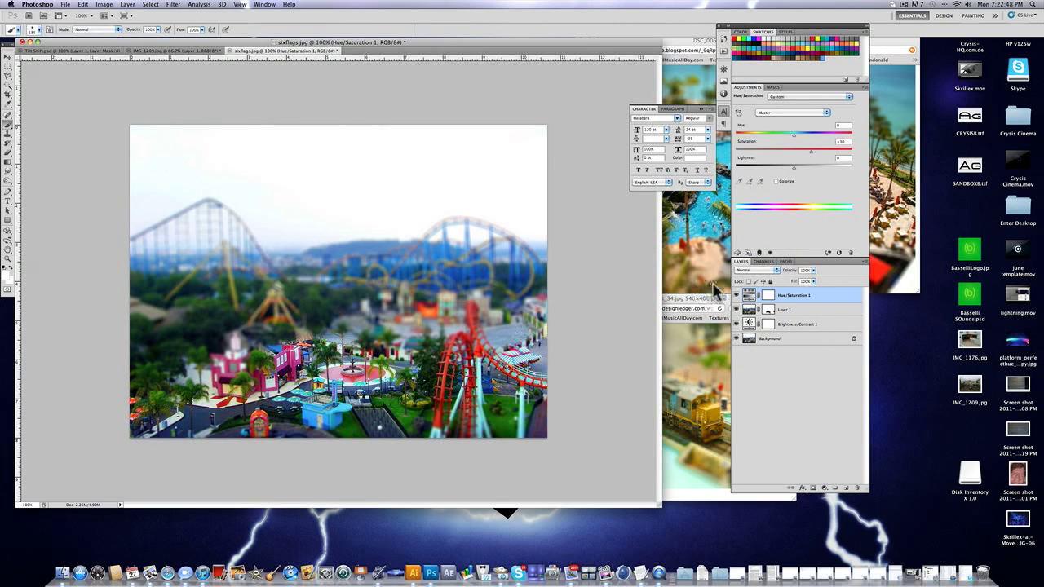
pyautogui.click(736, 295)
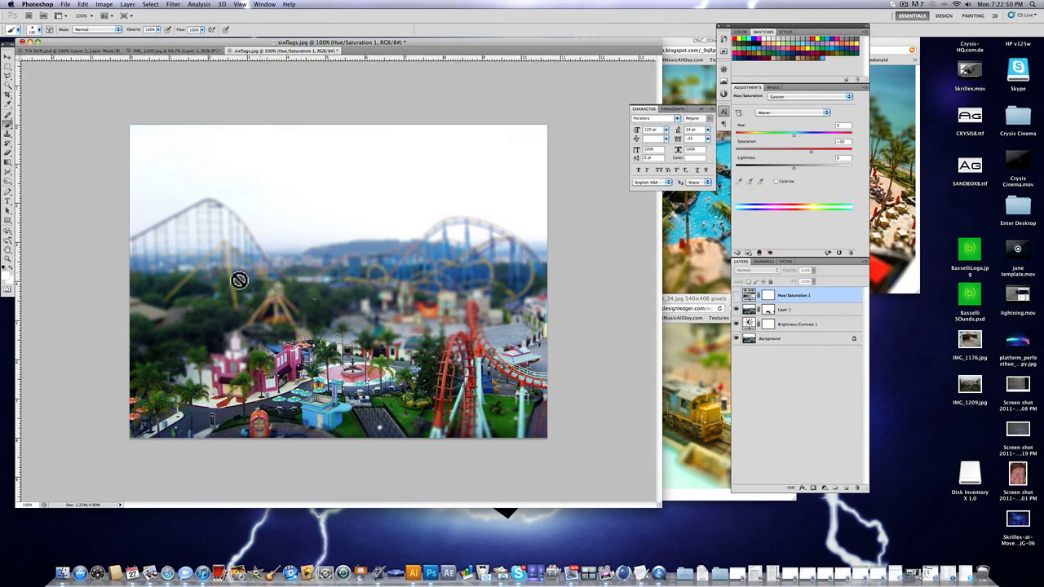
pyautogui.click(736, 298)
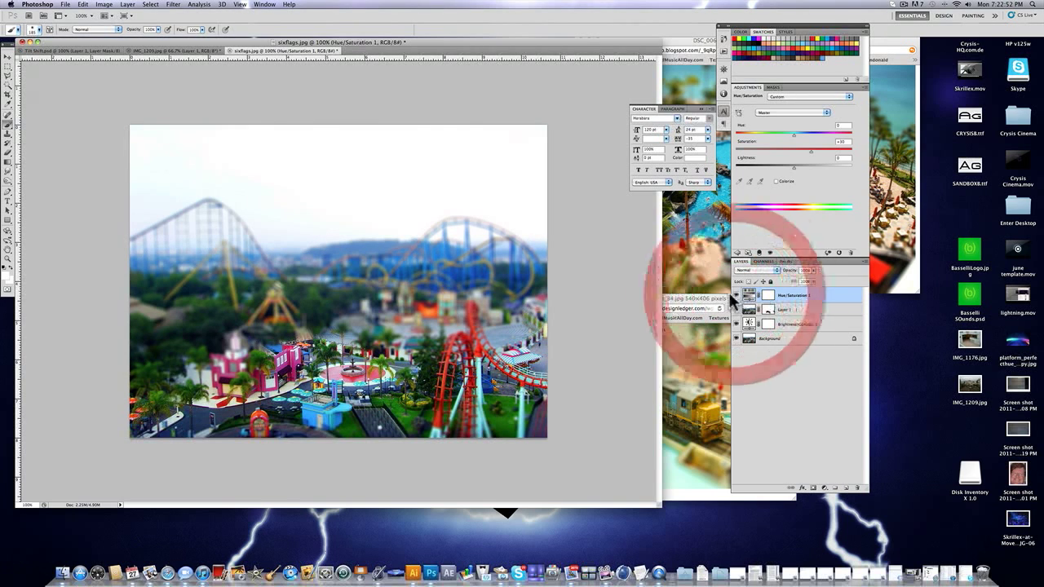
pyautogui.click(736, 298)
pyautogui.click(736, 298)
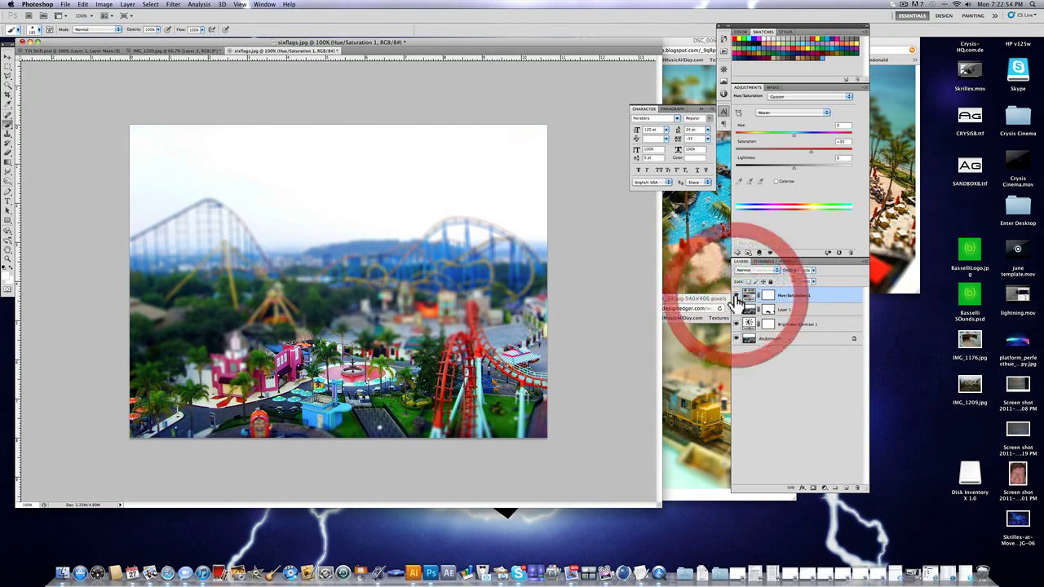
# Step: Place Safari's pool and train tilt-shift references beside the edited park photo
pyautogui.click(693, 371)
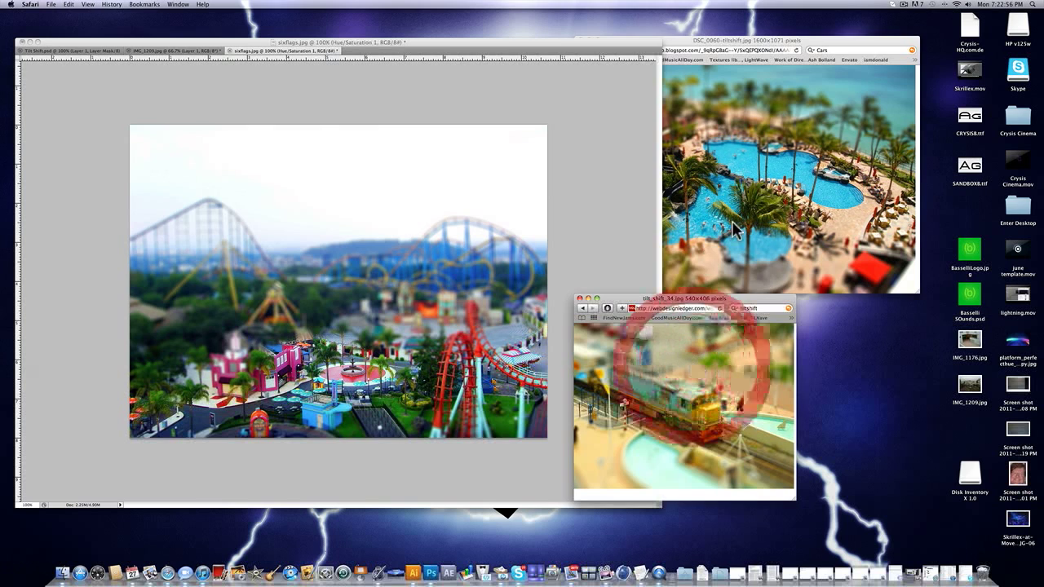
pyautogui.click(723, 222)
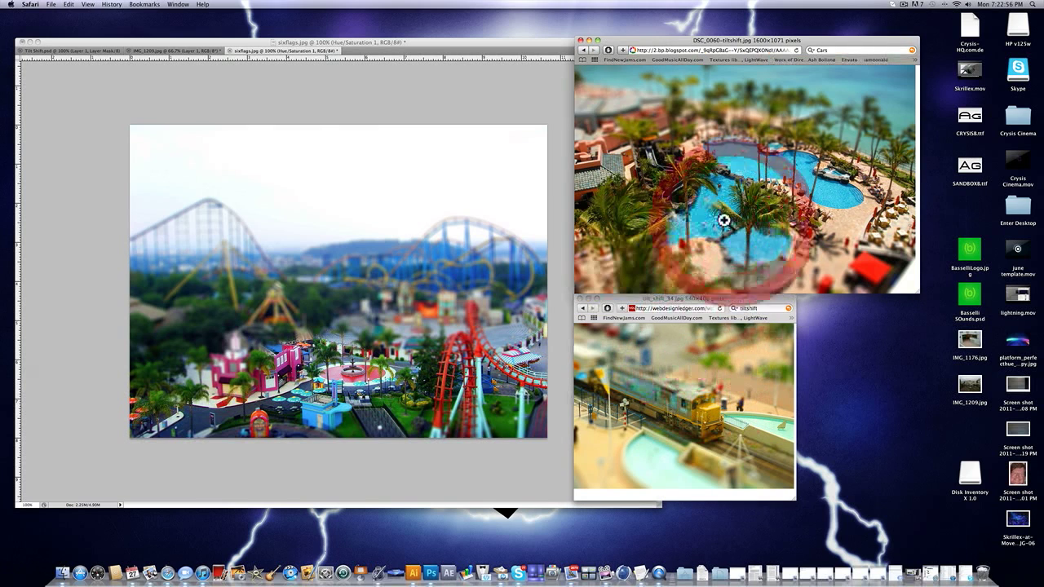
pyautogui.click(257, 97)
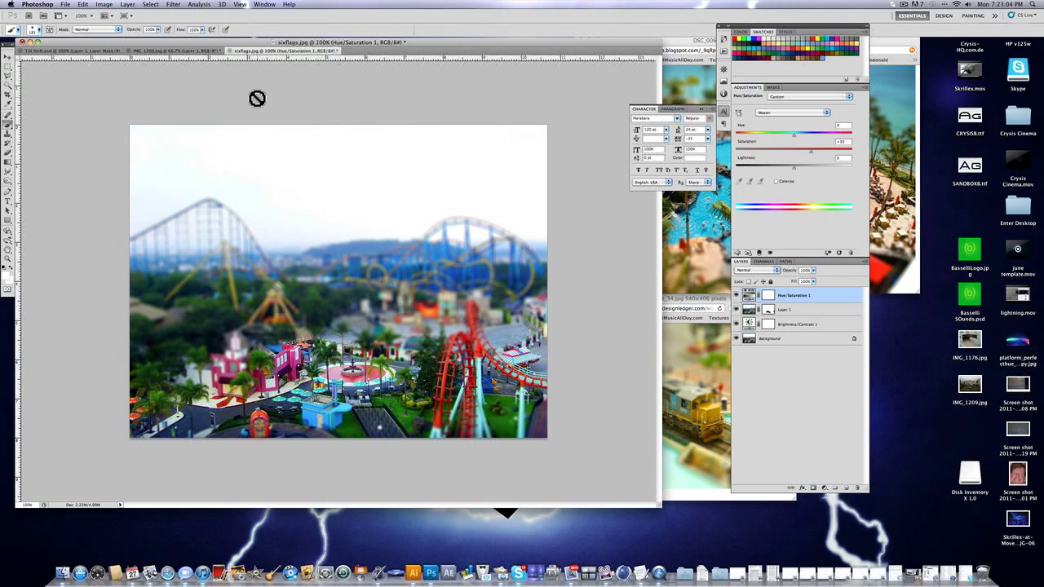
pyautogui.click(672, 261)
pyautogui.click(695, 348)
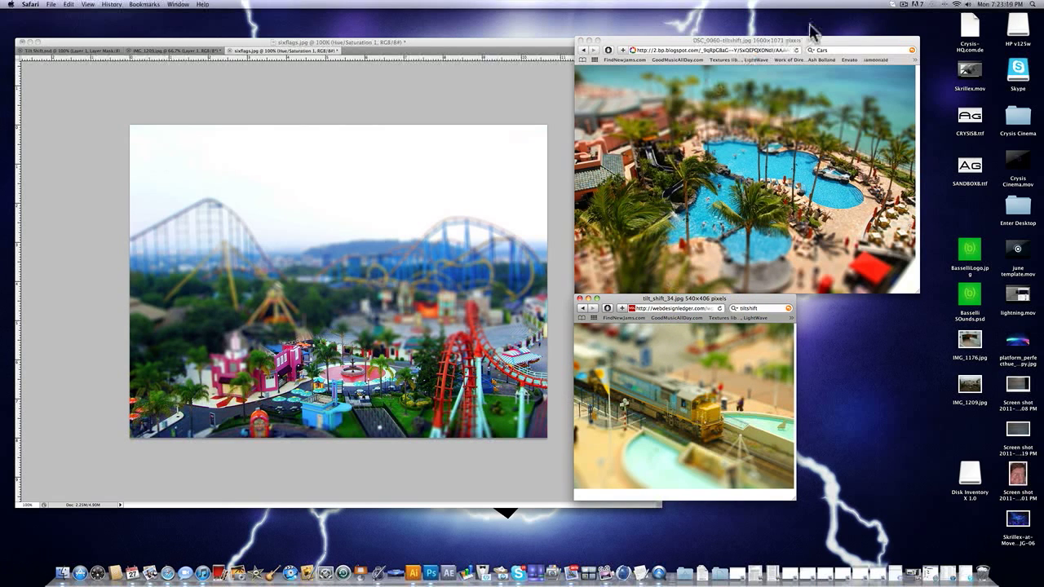
pyautogui.click(903, 5)
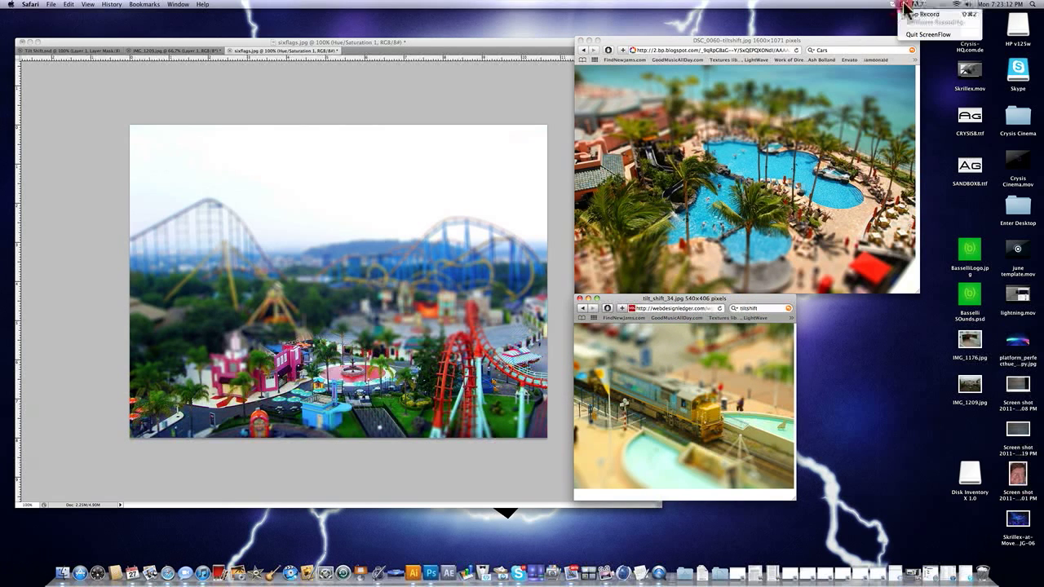